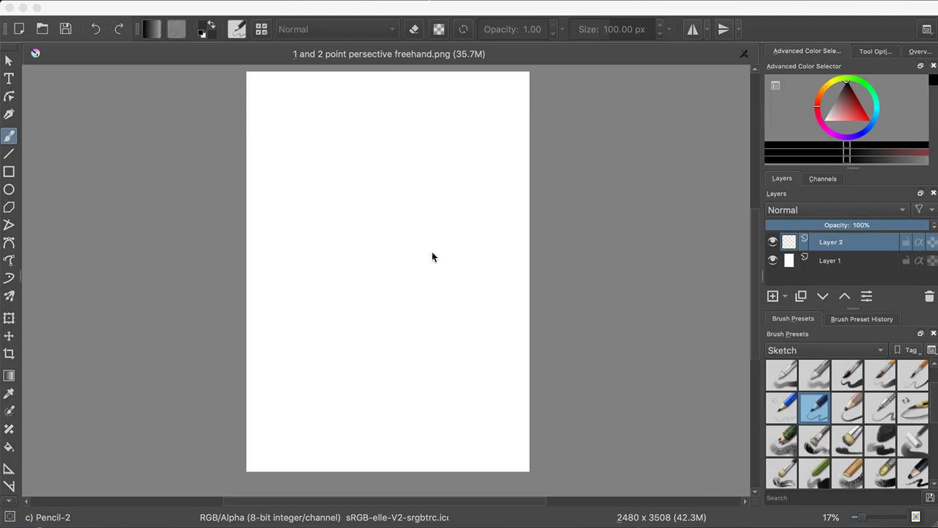
# Step: Zoom the blank portrait page from 17% to about 34% and centre it in the workspace
pyautogui.click(378, 145)
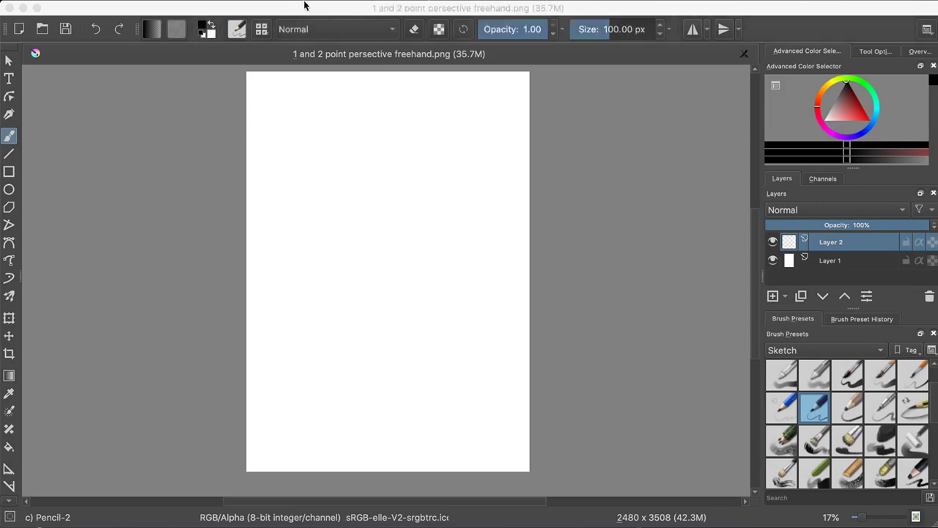
pyautogui.scroll(1, 377, 144)
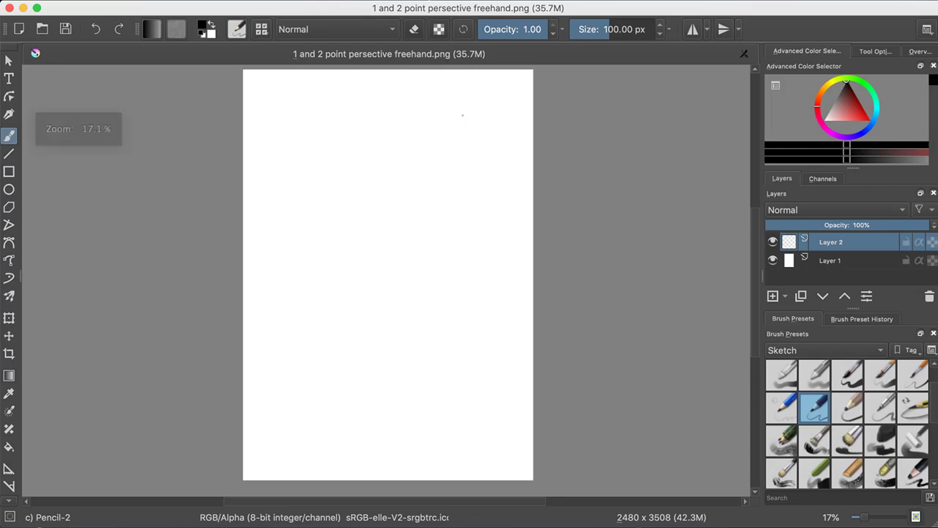
pyautogui.scroll(3, 451, 98)
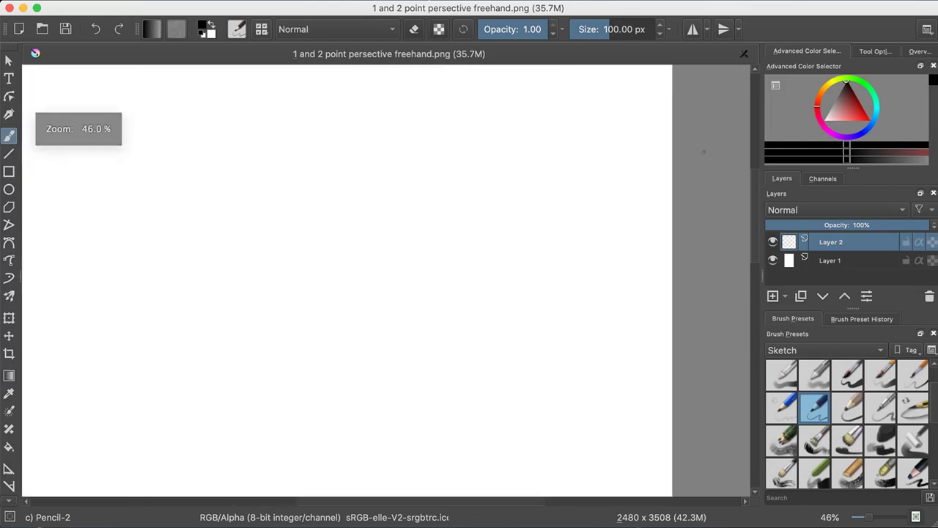
pyautogui.hscroll(-3, 567, 78)
pyautogui.hscroll(-1, 693, 84)
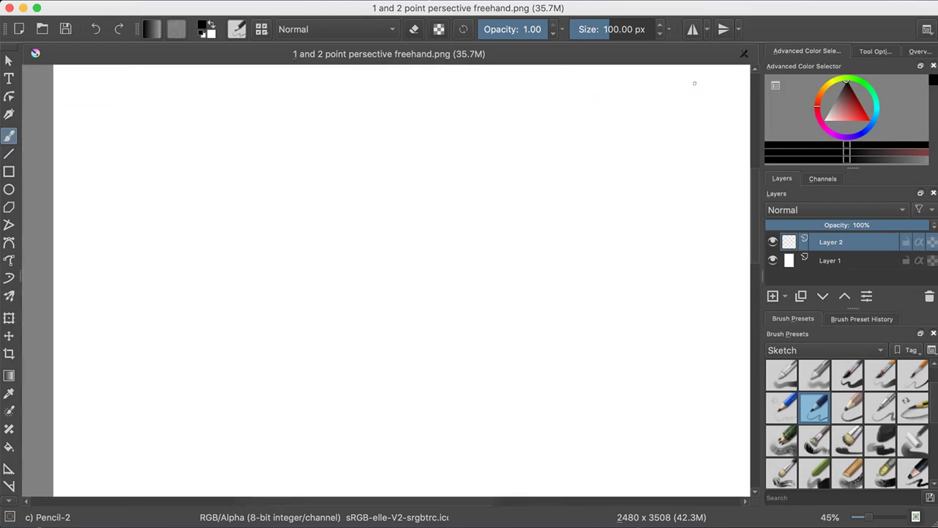
pyautogui.scroll(-1, 657, 80)
pyautogui.hscroll(2, 631, 102)
pyautogui.hscroll(-1, 599, 131)
pyautogui.scroll(-1, 600, 131)
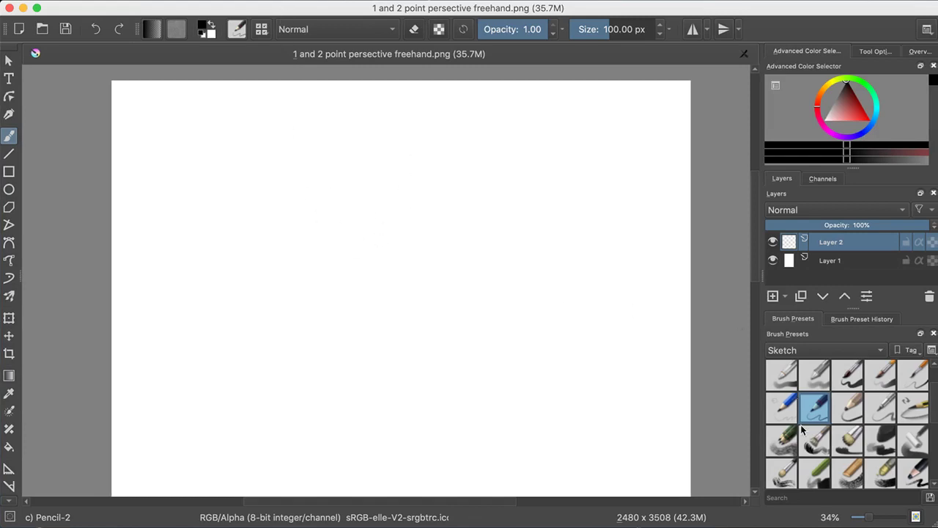
# Step: Draw and undo two trial strokes, then switch to the Basic-5 Size brush at 40 px
pyautogui.moveTo(463, 273)
pyautogui.mouseDown()
pyautogui.moveTo(402, 195)
pyautogui.moveTo(337, 282)
pyautogui.mouseUp()
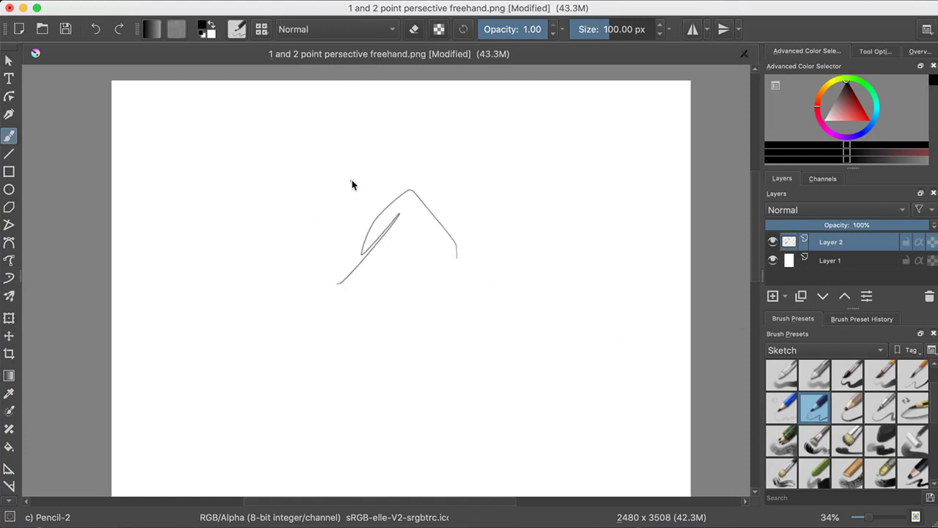
pyautogui.hotkey('ctrl', 'z')
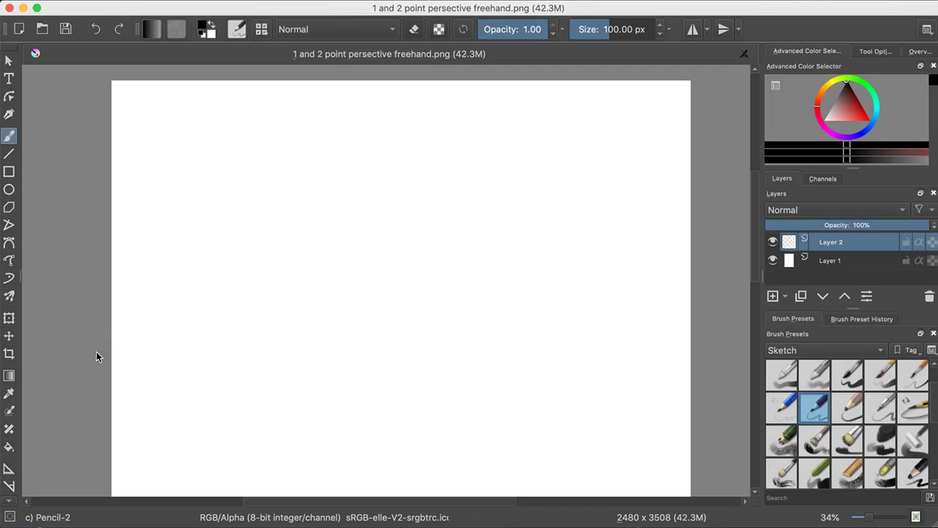
pyautogui.moveTo(107, 341)
pyautogui.mouseDown()
pyautogui.moveTo(543, 331)
pyautogui.moveTo(701, 314)
pyautogui.mouseUp()
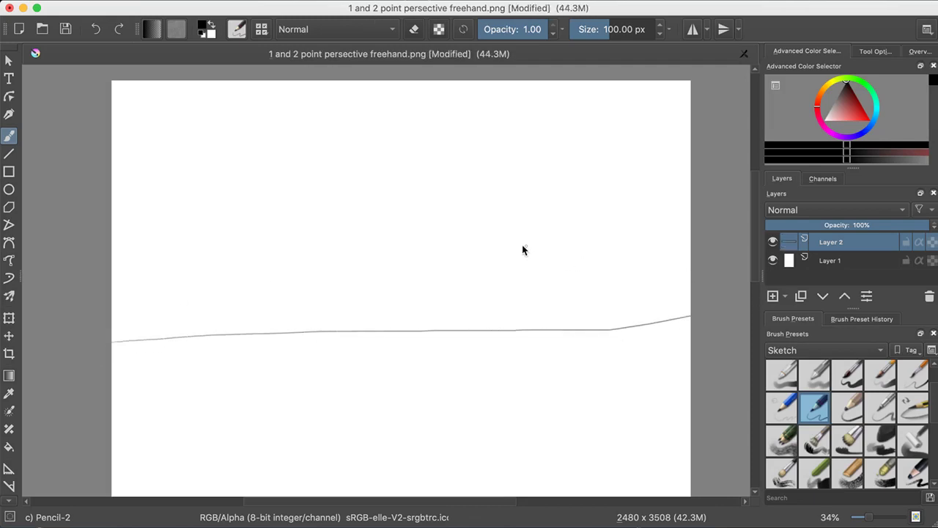
pyautogui.hotkey('ctrl', 'z')
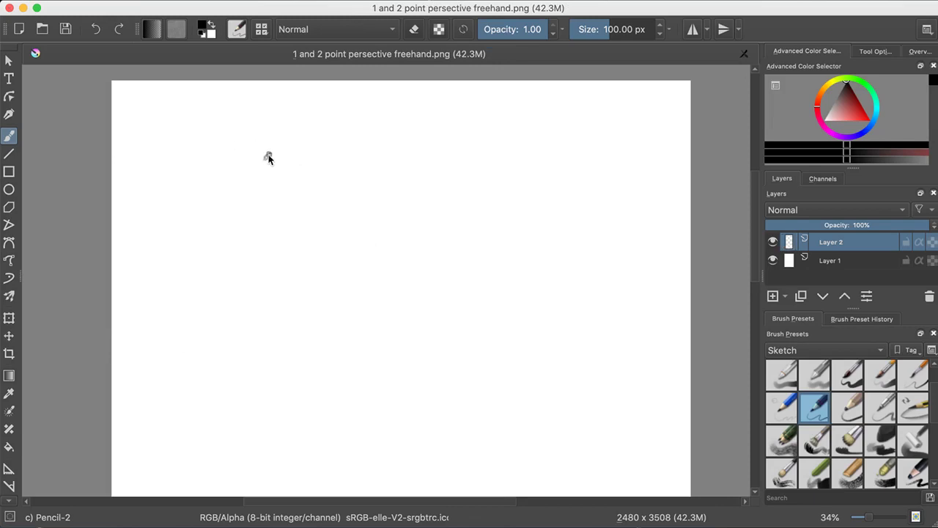
pyautogui.click(269, 157)
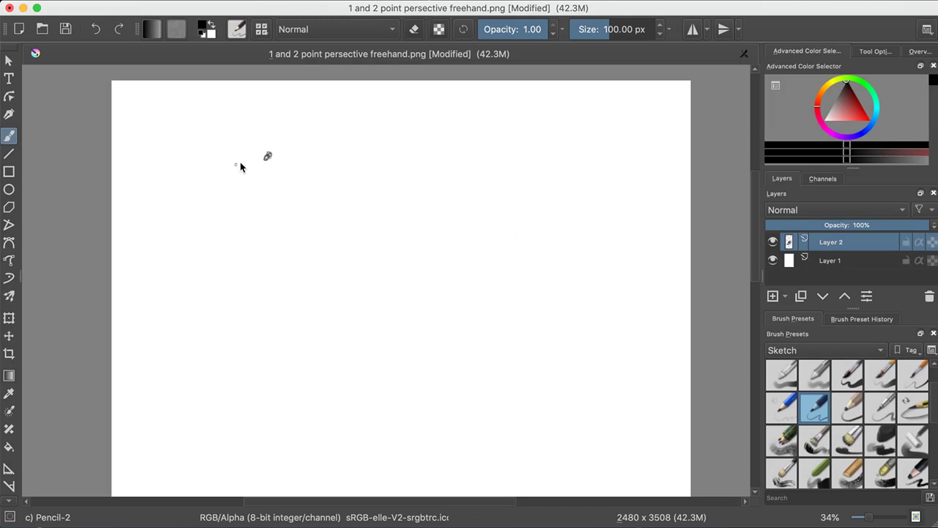
pyautogui.press('/')
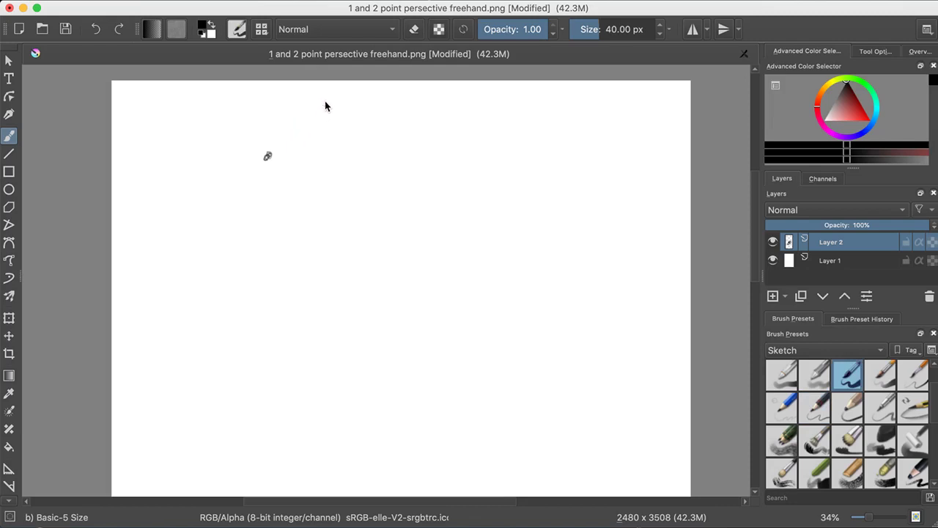
# Step: Draw the bold square front face of the box, redoing the left edge once
pyautogui.moveTo(326, 106); pyautogui.dragTo(330, 215)
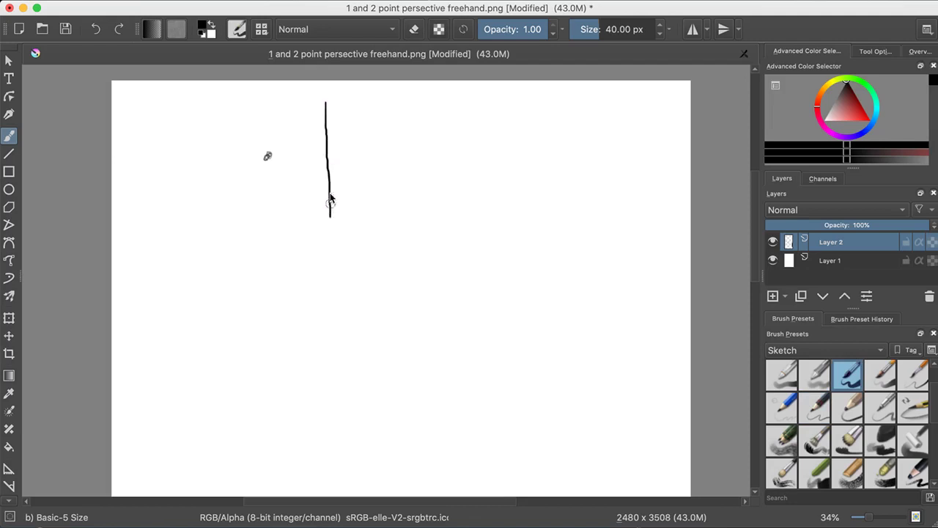
pyautogui.press('super+z')
pyautogui.moveTo(341, 114); pyautogui.dragTo(343, 215)
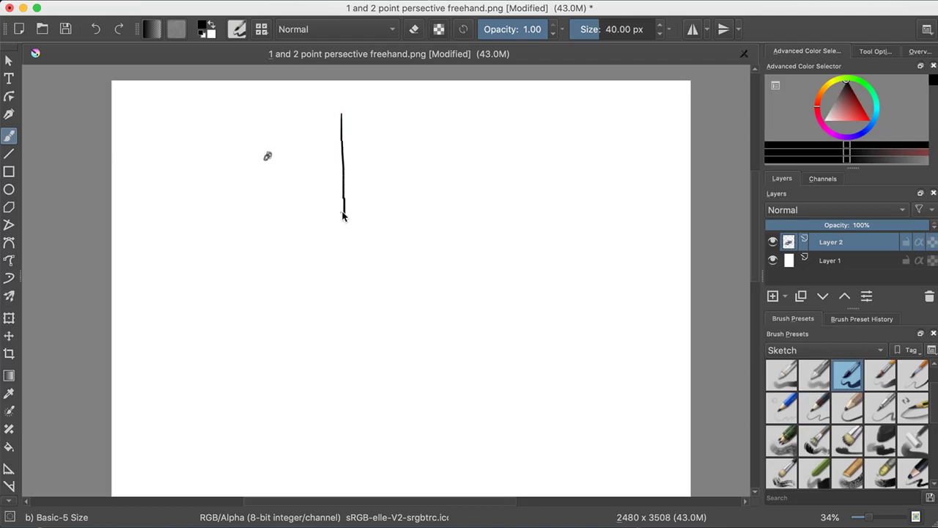
pyautogui.moveTo(402, 214); pyautogui.dragTo(429, 211)
pyautogui.moveTo(340, 116)
pyautogui.mouseDown()
pyautogui.moveTo(429, 116)
pyautogui.moveTo(429, 213)
pyautogui.mouseUp()
# Step: Add two receding diagonal edges and a vertical back edge to form the left side face
pyautogui.moveTo(342, 115); pyautogui.dragTo(311, 140)
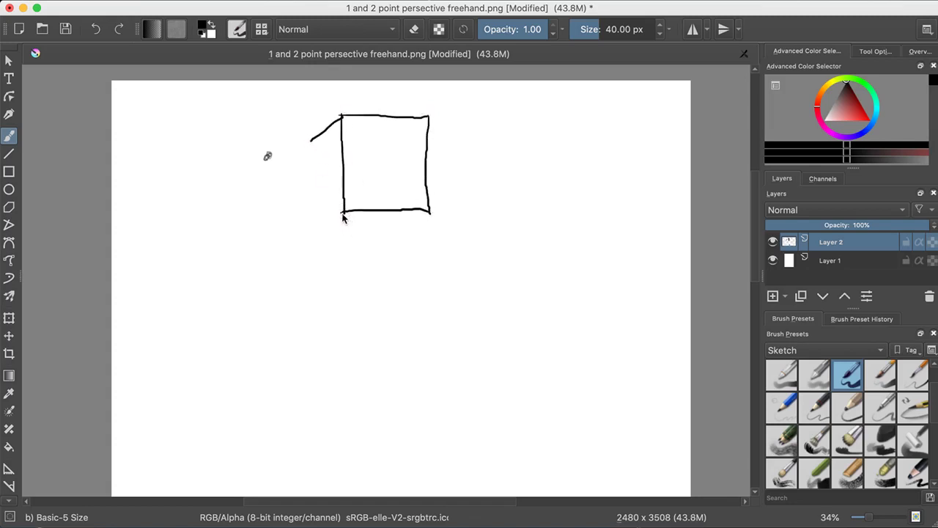
pyautogui.moveTo(333, 213); pyautogui.dragTo(311, 199)
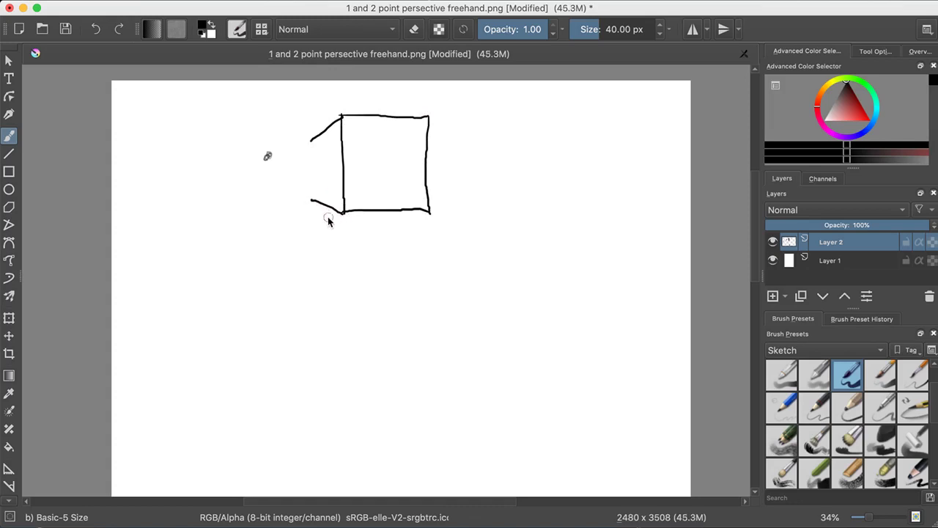
pyautogui.hotkey('ctrl', 'z')
pyautogui.moveTo(345, 214); pyautogui.dragTo(312, 199)
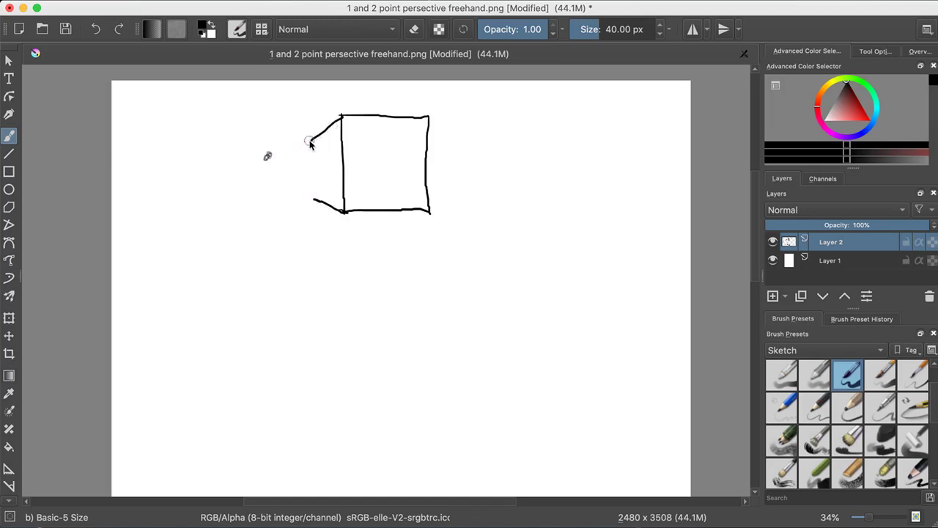
pyautogui.moveTo(310, 140); pyautogui.dragTo(314, 201)
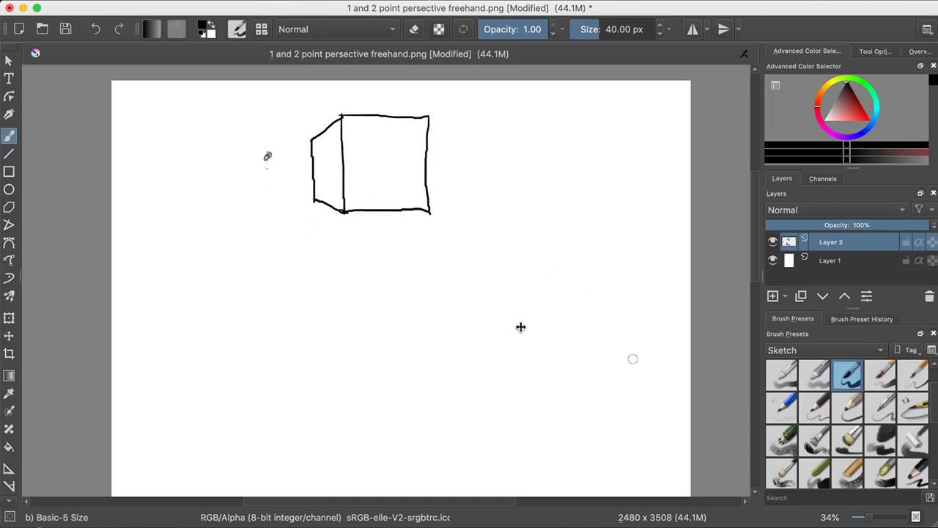
# Step: Turn off eraser mode, pick the thin Pencil-2 brush and dot a vanishing point left of the box
pyautogui.click(414, 30)
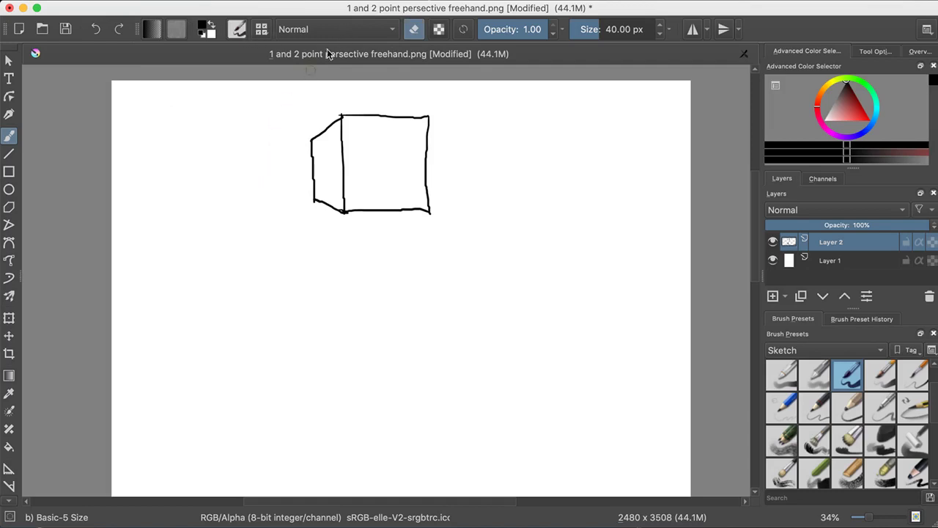
pyautogui.click(814, 407)
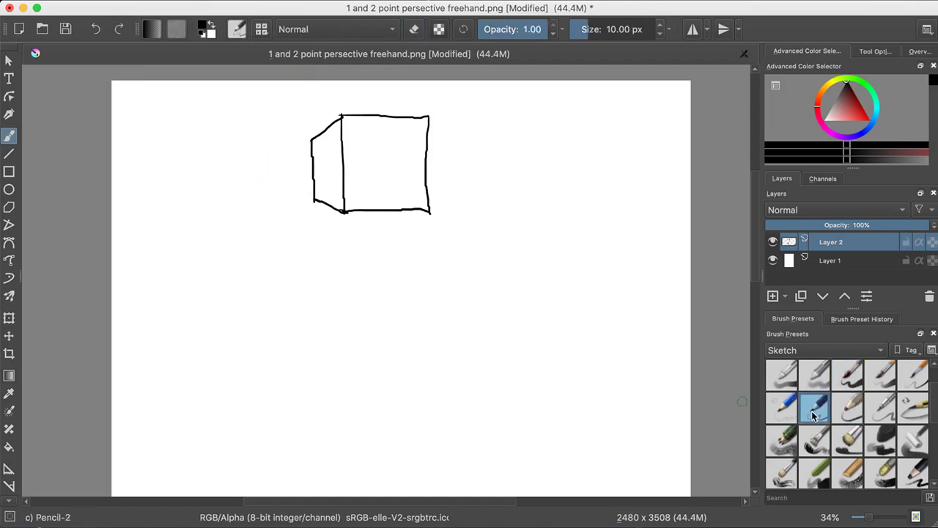
pyautogui.click(272, 176)
pyautogui.click(847, 374)
pyautogui.click(807, 408)
# Step: Sketch and undo trial marks around the dot, ending with the 10 px Pencil-2 brush selected
pyautogui.moveTo(266, 195); pyautogui.dragTo(297, 242)
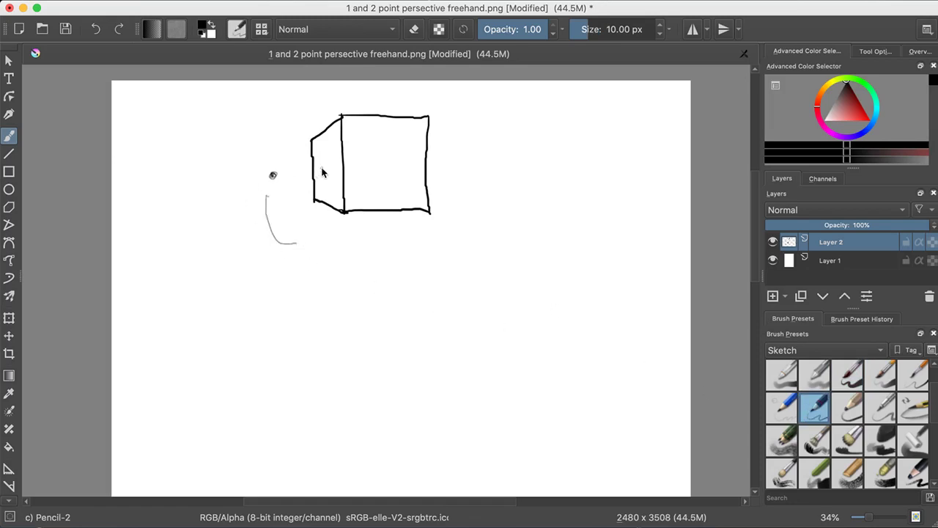
pyautogui.hotkey('ctrl', 'z')
pyautogui.moveTo(301, 168)
pyautogui.mouseDown()
pyautogui.moveTo(281, 159)
pyautogui.moveTo(301, 169)
pyautogui.mouseUp()
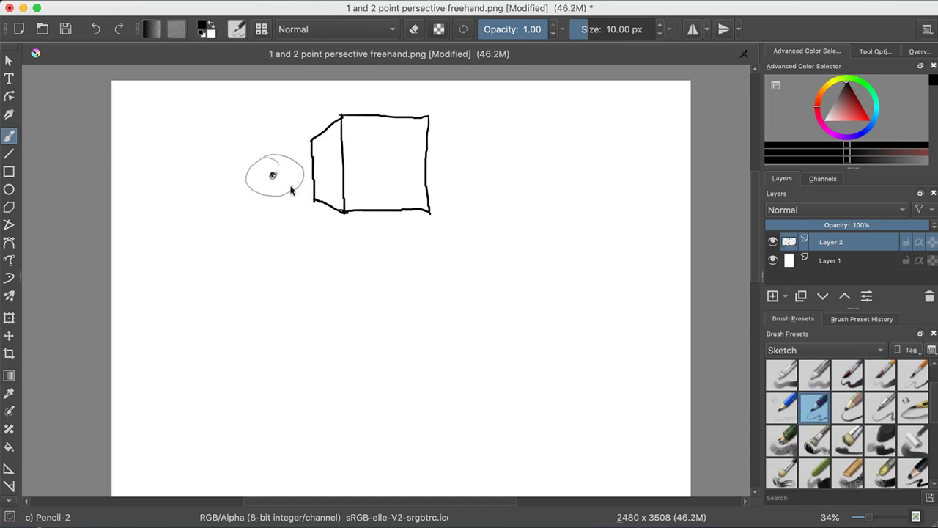
pyautogui.moveTo(244, 136)
pyautogui.mouseDown()
pyautogui.moveTo(268, 130)
pyautogui.moveTo(277, 152)
pyautogui.moveTo(277, 129)
pyautogui.mouseUp()
pyautogui.moveTo(270, 132); pyautogui.dragTo(271, 154)
pyautogui.hotkey('ctrl', 'z')
pyautogui.hotkey('ctrl', 'z')
pyautogui.hotkey('ctrl', 'z')
pyautogui.hotkey('ctrl', 'z')
pyautogui.hotkey('ctrl', 'z')
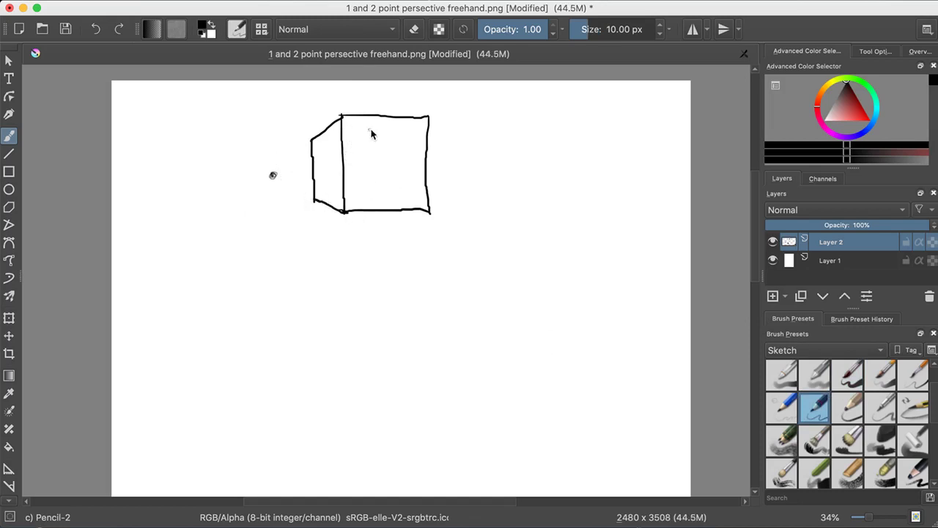
pyautogui.click(850, 374)
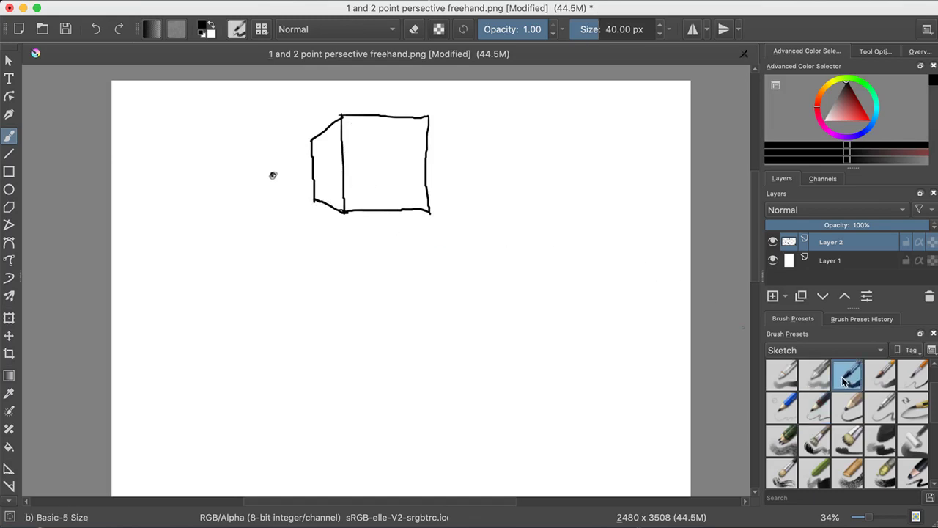
pyautogui.click(816, 409)
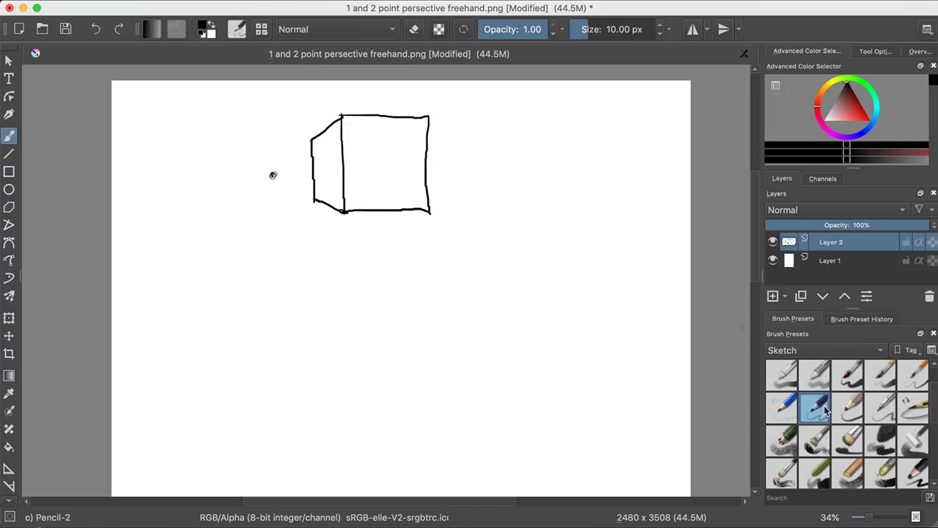
# Step: Sketch a thin pencil rectangle near the left margin with its side edges receding toward the dot
pyautogui.moveTo(279, 198); pyautogui.dragTo(273, 244)
pyautogui.hotkey('ctrl', 'z')
pyautogui.moveTo(144, 135); pyautogui.dragTo(149, 194)
pyautogui.hotkey('ctrl', 'z')
pyautogui.moveTo(135, 131); pyautogui.dragTo(140, 199)
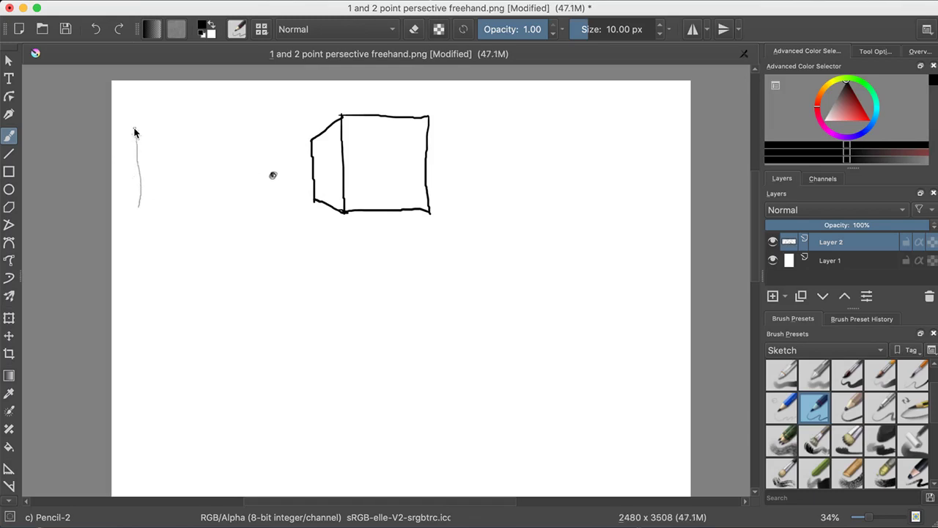
pyautogui.moveTo(135, 129); pyautogui.dragTo(164, 126)
pyautogui.moveTo(139, 206); pyautogui.dragTo(207, 205)
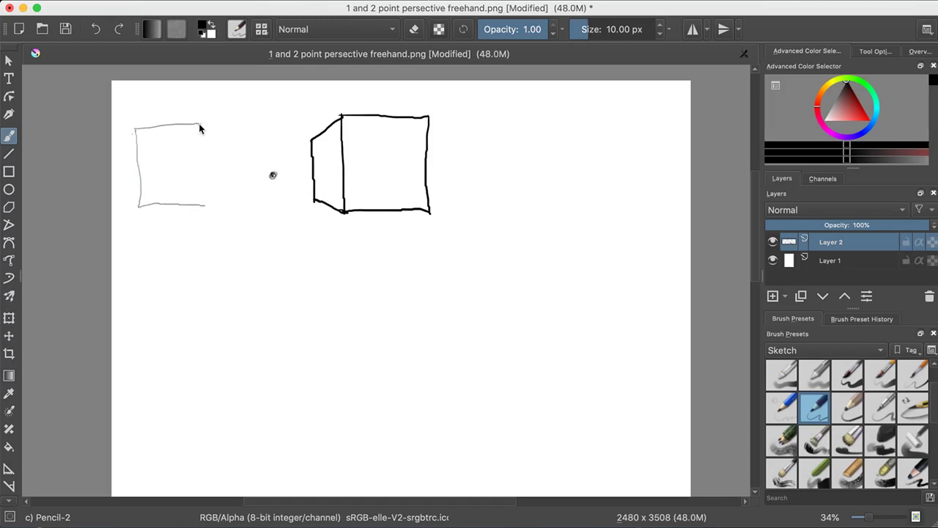
pyautogui.moveTo(200, 126); pyautogui.dragTo(207, 210)
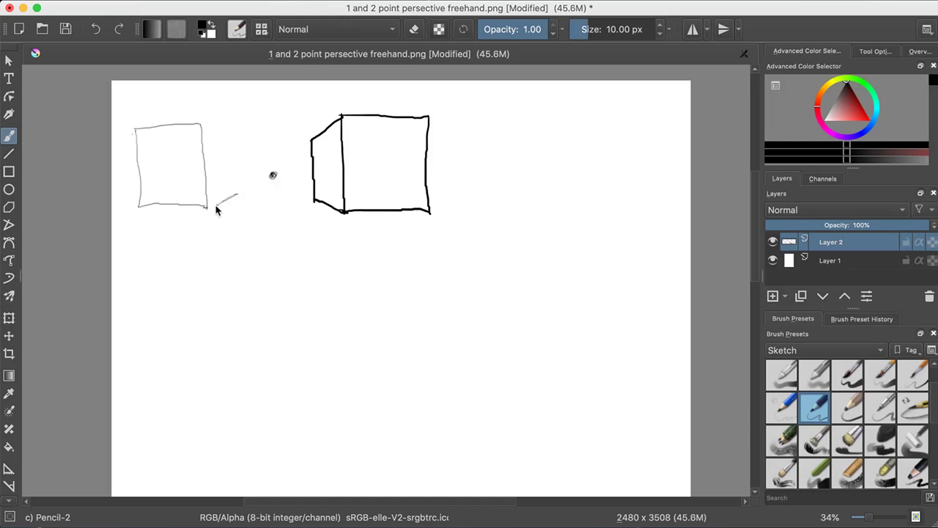
pyautogui.moveTo(216, 204); pyautogui.dragTo(206, 209)
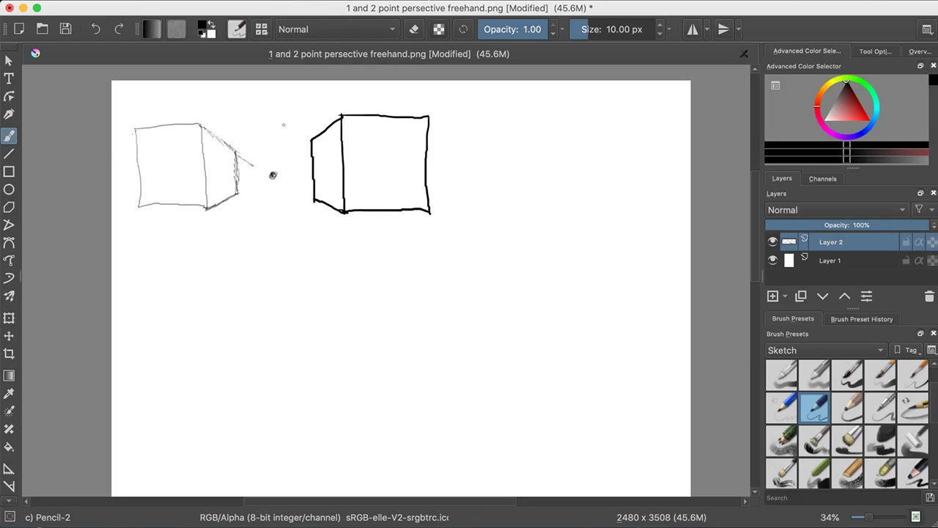
pyautogui.click(413, 29)
# Step: Erase the overshooting side-face line with Eraser Circle, then reselect Pencil-3 Large 4B at 0.15 opacity
pyautogui.click(413, 31)
pyautogui.click(413, 32)
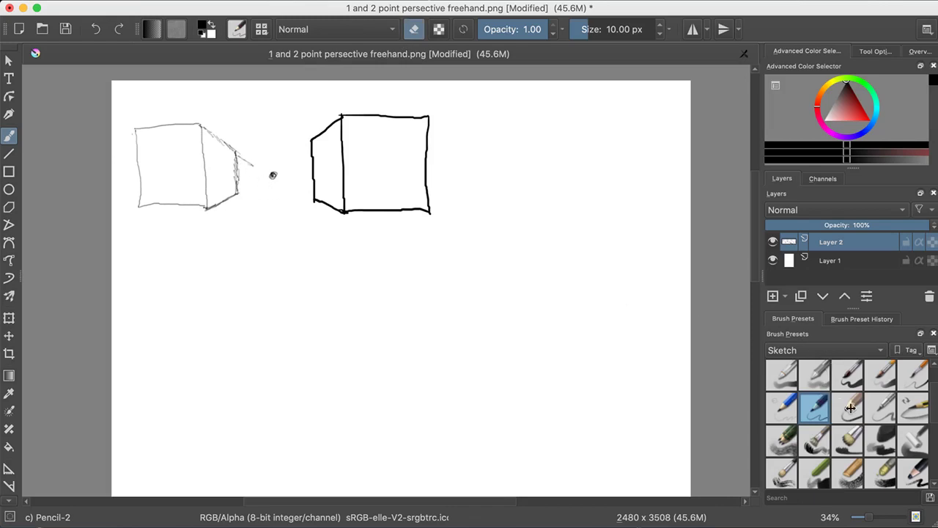
pyautogui.scroll(1, 935, 405)
pyautogui.click(781, 374)
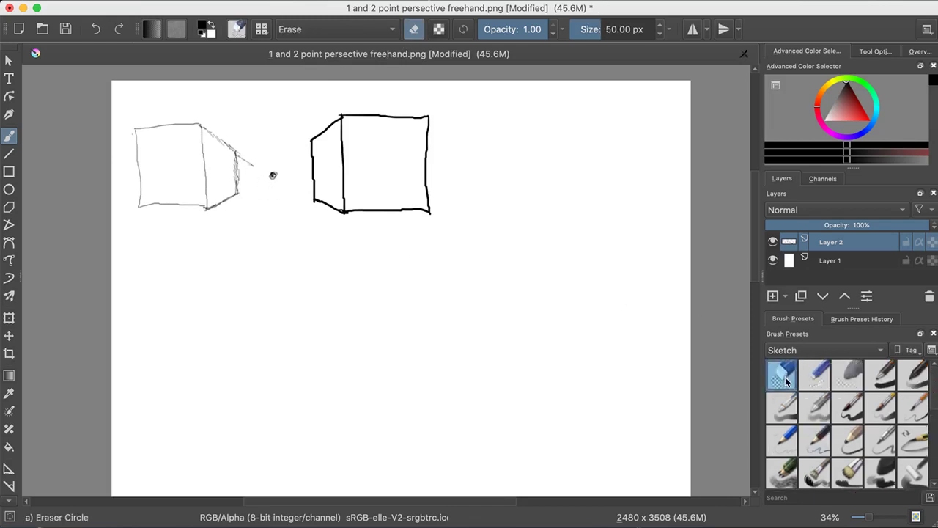
pyautogui.moveTo(247, 147); pyautogui.dragTo(247, 159)
pyautogui.click(825, 447)
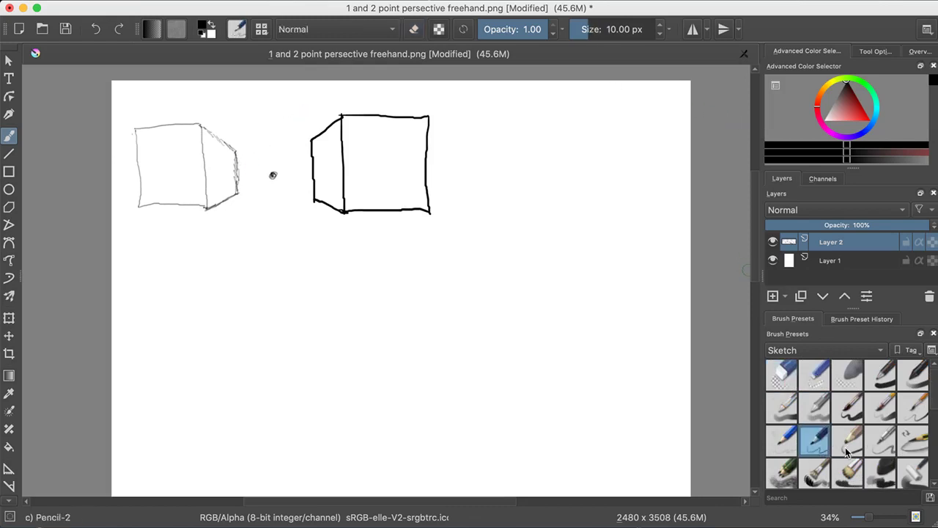
pyautogui.click(848, 446)
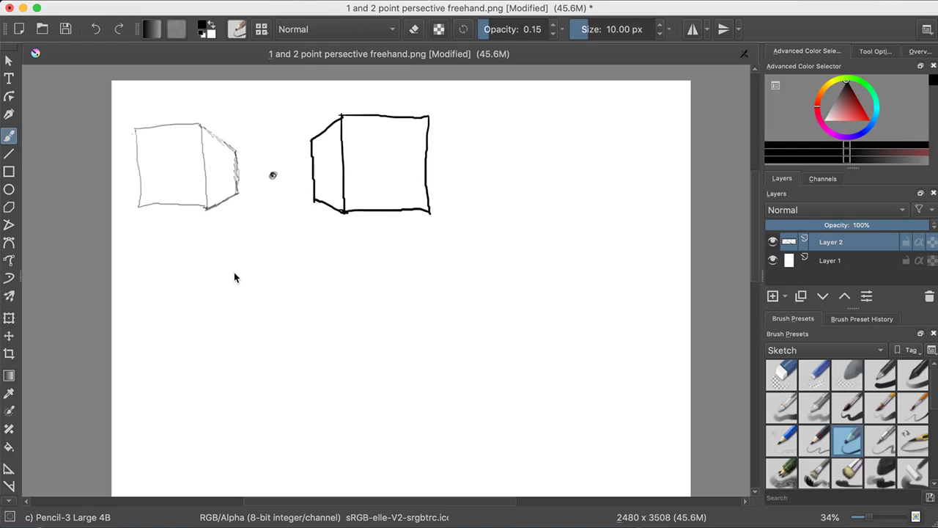
# Step: Draw a light pencil square below the vanishing dot, redoing the top edge twice
pyautogui.moveTo(234, 274); pyautogui.dragTo(307, 273)
pyautogui.hotkey('ctrl', 'z')
pyautogui.moveTo(233, 277); pyautogui.dragTo(272, 278)
pyautogui.hotkey('ctrl', 'z')
pyautogui.hotkey('ctrl', 'z')
pyautogui.moveTo(255, 280); pyautogui.dragTo(314, 278)
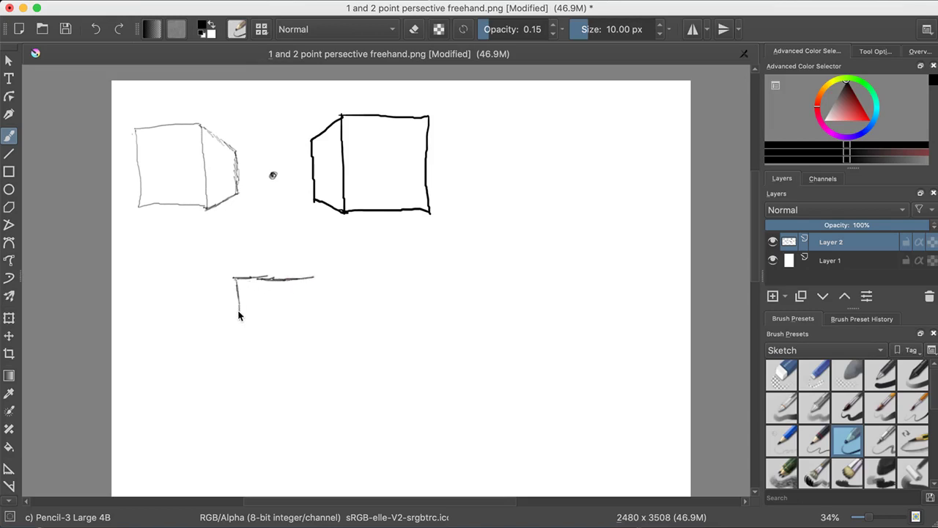
pyautogui.moveTo(239, 316); pyautogui.dragTo(235, 343)
pyautogui.moveTo(312, 279); pyautogui.dragTo(312, 324)
pyautogui.moveTo(233, 343); pyautogui.dragTo(314, 342)
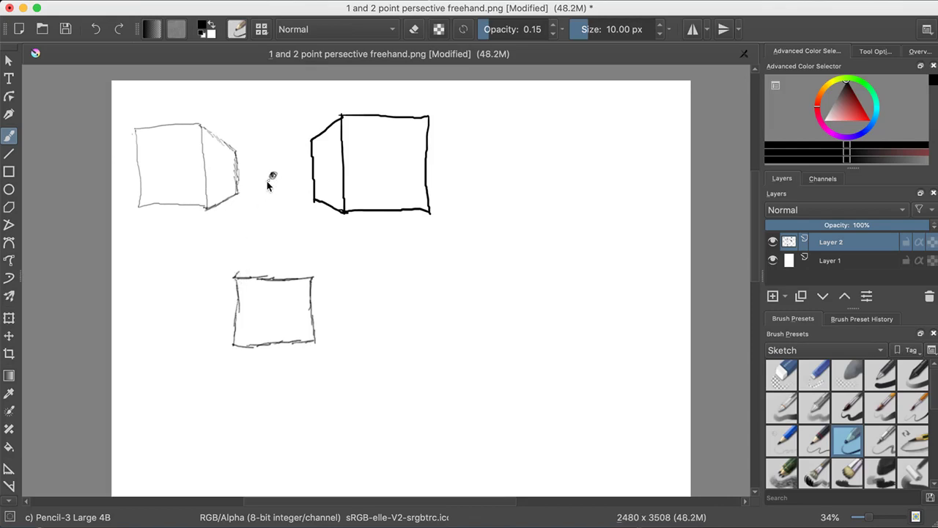
# Step: Draw lines from the square's top corners toward the dot to form the receding top face
pyautogui.moveTo(251, 232)
pyautogui.mouseDown()
pyautogui.moveTo(235, 278)
pyautogui.moveTo(251, 235)
pyautogui.mouseUp()
pyautogui.moveTo(313, 277); pyautogui.dragTo(313, 265)
pyautogui.moveTo(289, 209)
pyautogui.mouseDown()
pyautogui.moveTo(313, 278)
pyautogui.moveTo(298, 230)
pyautogui.moveTo(295, 247)
pyautogui.moveTo(264, 235)
pyautogui.mouseUp()
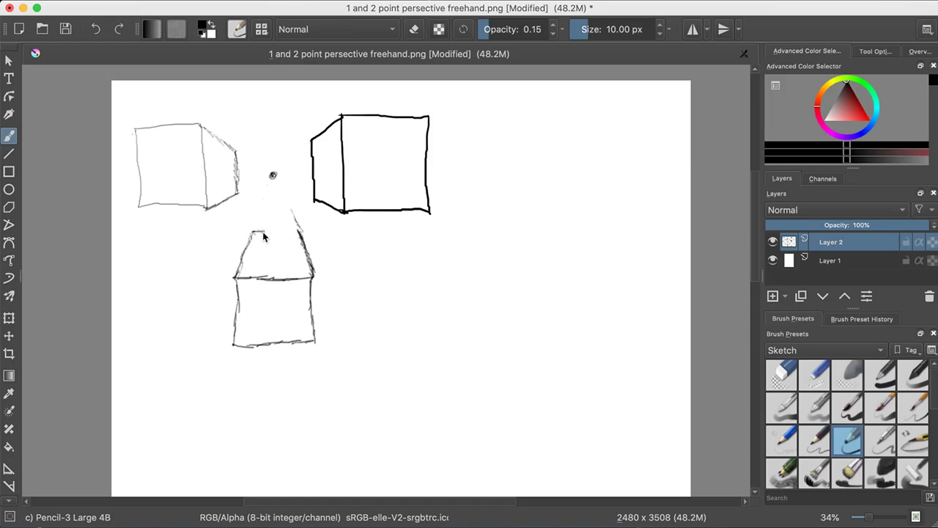
pyautogui.moveTo(267, 233); pyautogui.dragTo(276, 233)
# Step: Rub out the guide stroke with Eraser Circle, reselect Pencil-3 Large 4B and undo a test scribble
pyautogui.click(781, 375)
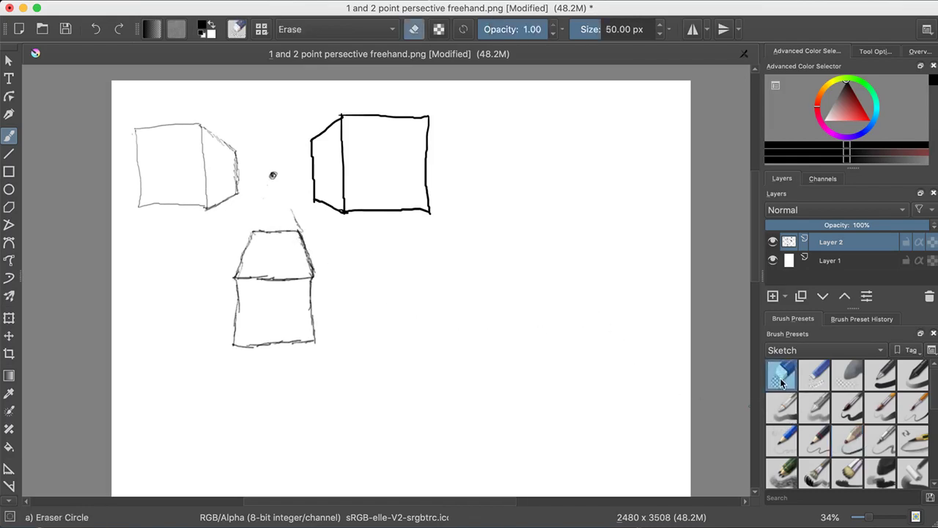
pyautogui.moveTo(283, 218)
pyautogui.mouseDown()
pyautogui.moveTo(306, 224)
pyautogui.moveTo(293, 214)
pyautogui.mouseUp()
pyautogui.scroll(-3, 834, 433)
pyautogui.click(814, 441)
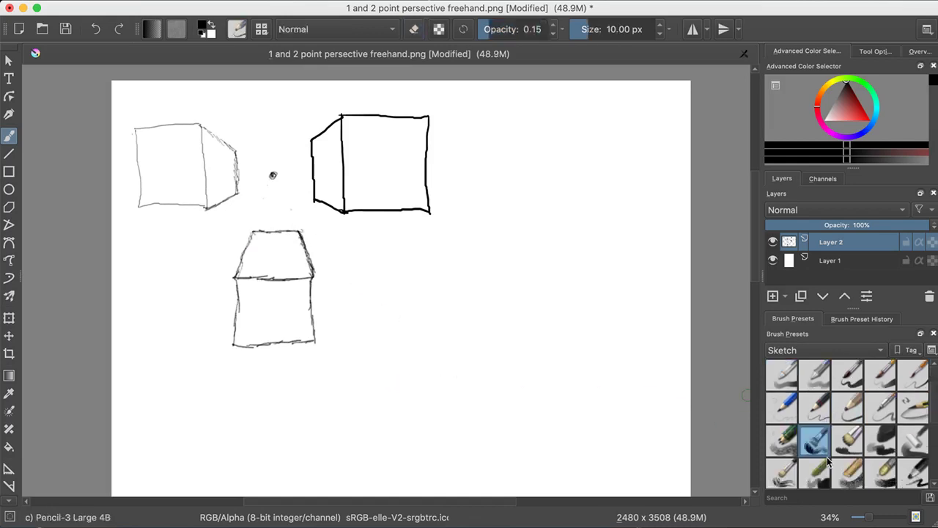
pyautogui.scroll(3, 879, 432)
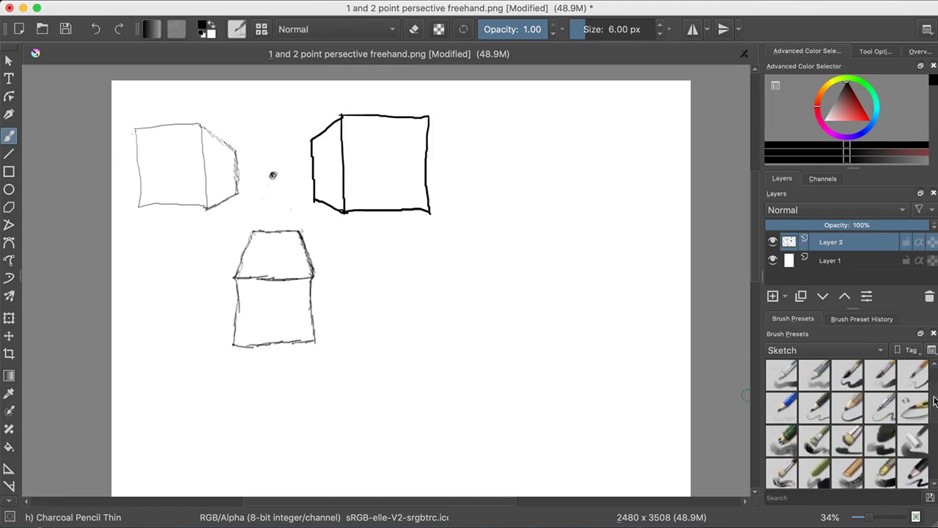
pyautogui.click(815, 439)
pyautogui.click(848, 439)
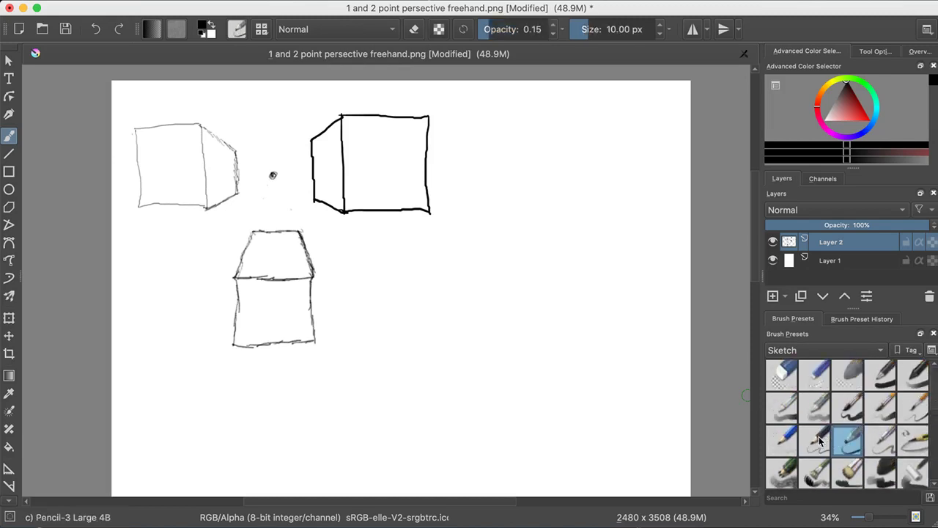
pyautogui.moveTo(400, 143)
pyautogui.mouseDown()
pyautogui.moveTo(370, 165)
pyautogui.moveTo(418, 210)
pyautogui.moveTo(414, 190)
pyautogui.mouseUp()
pyautogui.hotkey('ctrl', 'z')
# Step: Draw a freehand divider diagonally up to the page top and letter '1PP' at top left
pyautogui.moveTo(96, 420)
pyautogui.mouseDown()
pyautogui.moveTo(210, 392)
pyautogui.moveTo(367, 384)
pyautogui.moveTo(471, 359)
pyautogui.moveTo(541, 81)
pyautogui.mouseUp()
pyautogui.moveTo(204, 94)
pyautogui.mouseDown()
pyautogui.moveTo(214, 86)
pyautogui.moveTo(216, 113)
pyautogui.mouseUp()
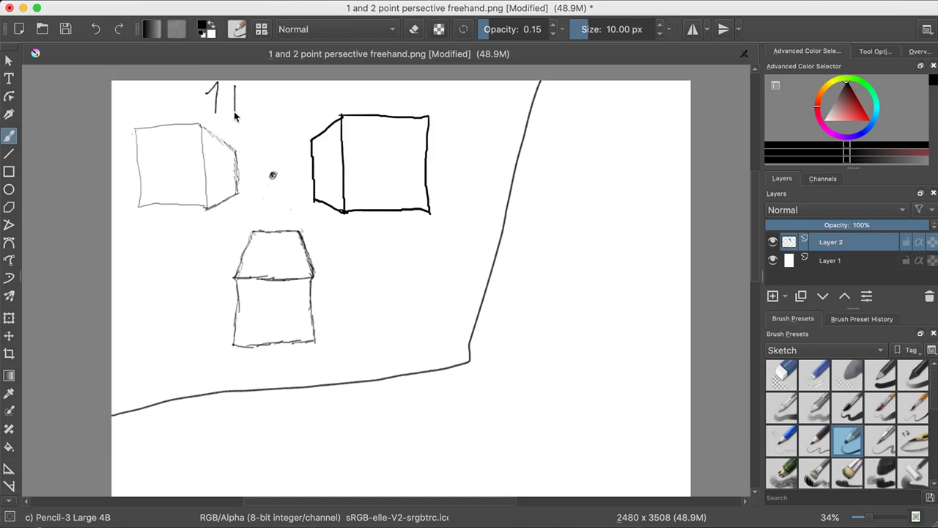
pyautogui.moveTo(235, 87); pyautogui.dragTo(235, 111)
pyautogui.moveTo(235, 86)
pyautogui.mouseDown()
pyautogui.moveTo(251, 113)
pyautogui.moveTo(253, 98)
pyautogui.mouseUp()
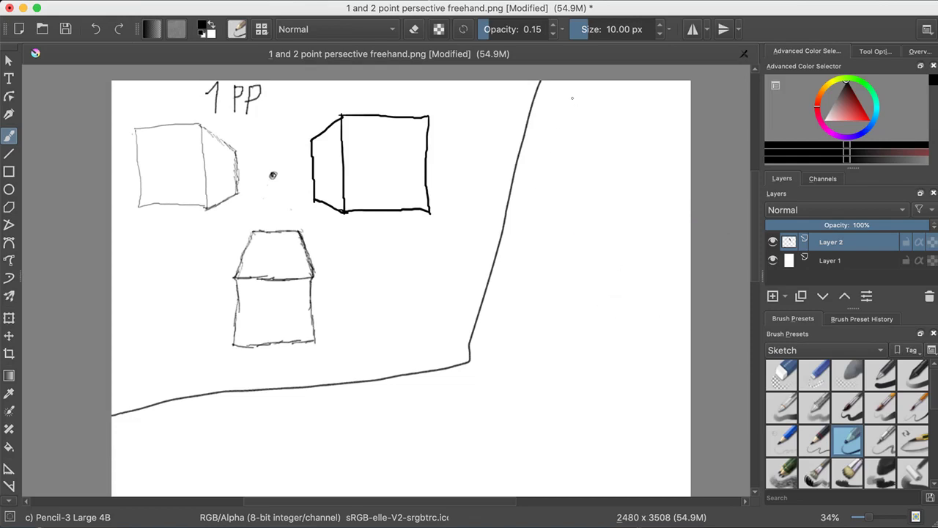
# Step: Hand-letter '2PP' at the top right of the page
pyautogui.moveTo(562, 93)
pyautogui.mouseDown()
pyautogui.moveTo(583, 94)
pyautogui.moveTo(595, 126)
pyautogui.mouseUp()
pyautogui.moveTo(601, 89)
pyautogui.mouseDown()
pyautogui.moveTo(597, 107)
pyautogui.moveTo(620, 124)
pyautogui.mouseUp()
pyautogui.moveTo(628, 90); pyautogui.dragTo(622, 107)
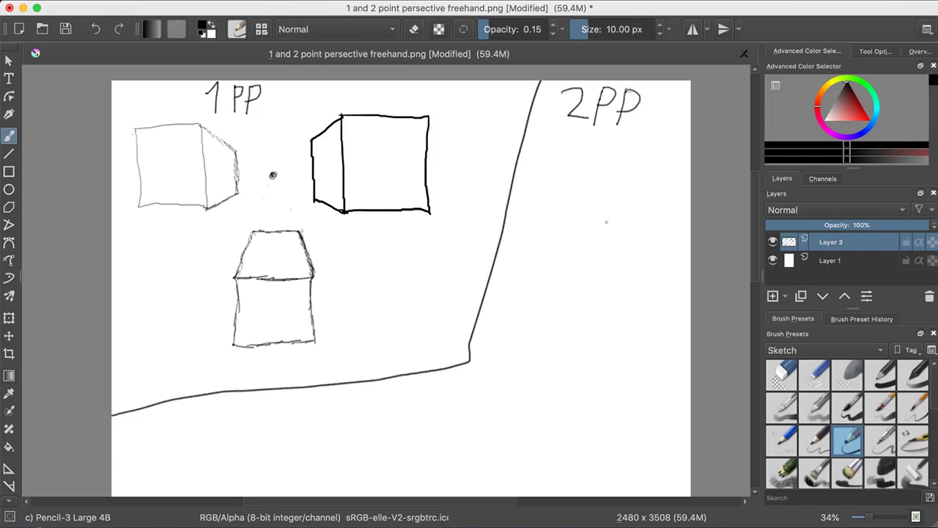
# Step: Scroll down to the empty lower page and dab bold black dots near its left and right edges
pyautogui.scroll(-10, 273, 174)
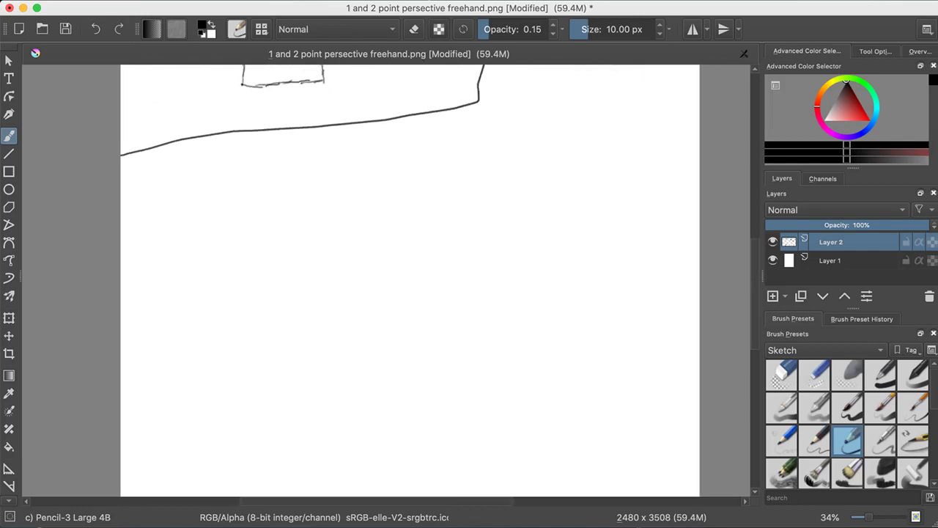
pyautogui.scroll(-10, 396, 279)
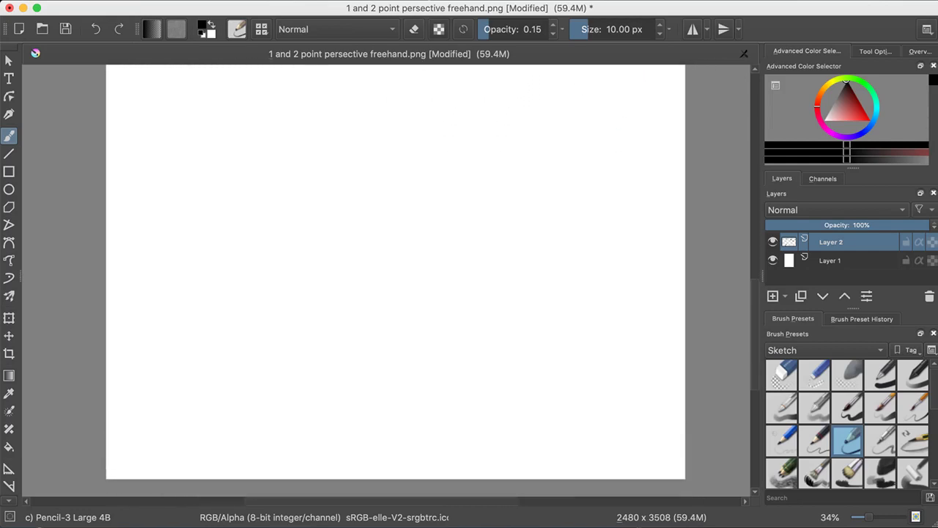
pyautogui.scroll(12, 396, 279)
pyautogui.scroll(-9, 395, 279)
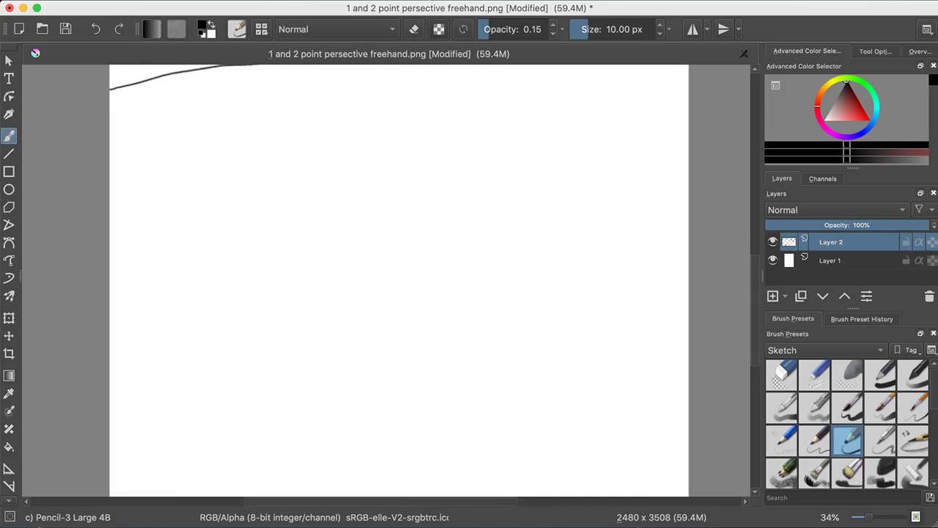
pyautogui.scroll(1, 395, 278)
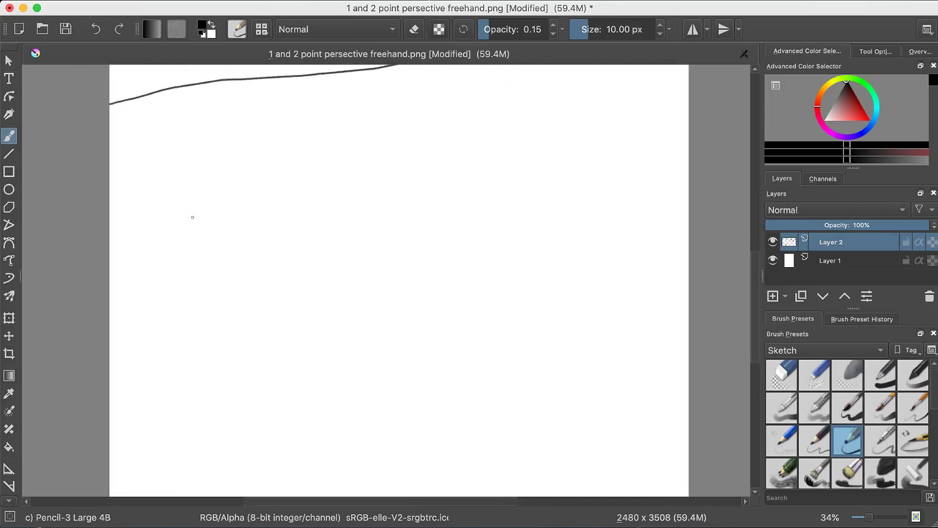
pyautogui.moveTo(144, 266); pyautogui.dragTo(143, 267)
pyautogui.moveTo(659, 258); pyautogui.dragTo(658, 257)
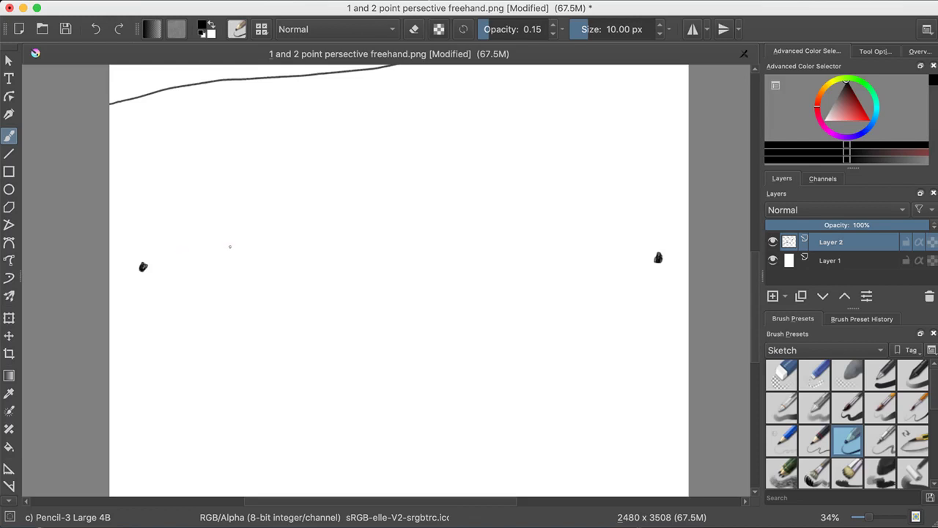
# Step: Draw three vertical pencil strokes as the front edges of the left, middle and right boxes
pyautogui.moveTo(213, 239); pyautogui.dragTo(216, 323)
pyautogui.moveTo(379, 237); pyautogui.dragTo(381, 317)
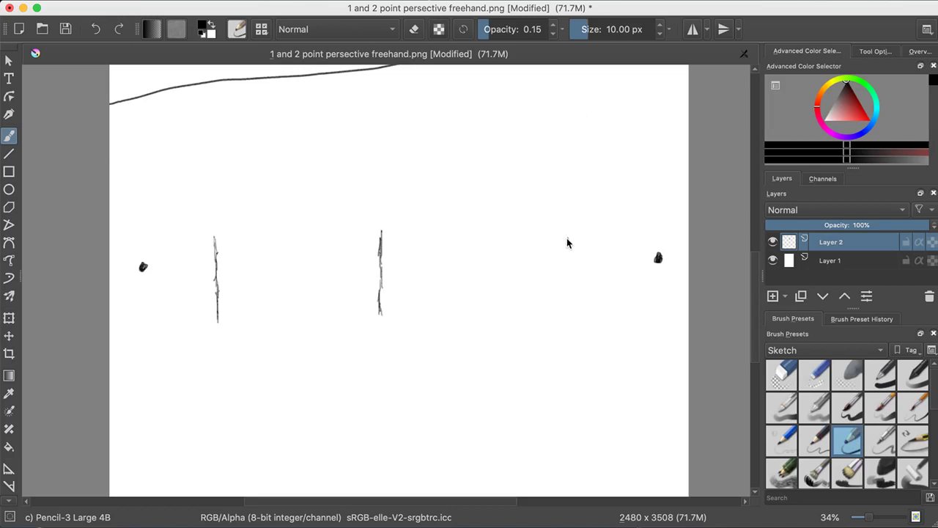
pyautogui.moveTo(574, 233); pyautogui.dragTo(572, 300)
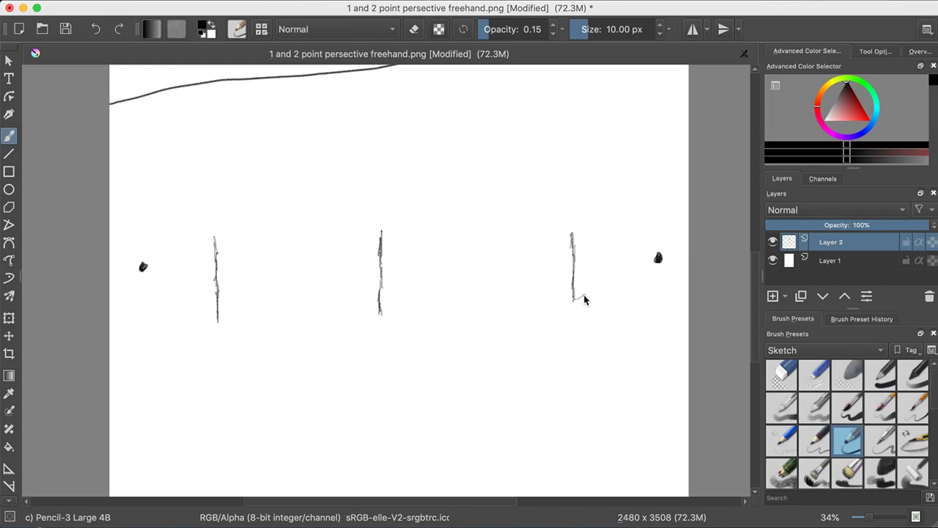
# Step: Draw the right box's top and bottom edges toward the right dot and close its side face
pyautogui.moveTo(596, 296); pyautogui.dragTo(618, 284)
pyautogui.moveTo(573, 233); pyautogui.dragTo(610, 247)
pyautogui.moveTo(614, 245)
pyautogui.mouseDown()
pyautogui.moveTo(619, 283)
pyautogui.moveTo(620, 274)
pyautogui.mouseUp()
# Step: Draw the left box's receding top, bottom and far edges, undoing retries and erasing overshoots
pyautogui.moveTo(214, 237); pyautogui.dragTo(186, 250)
pyautogui.moveTo(206, 317)
pyautogui.mouseDown()
pyautogui.moveTo(216, 321)
pyautogui.moveTo(184, 307)
pyautogui.mouseUp()
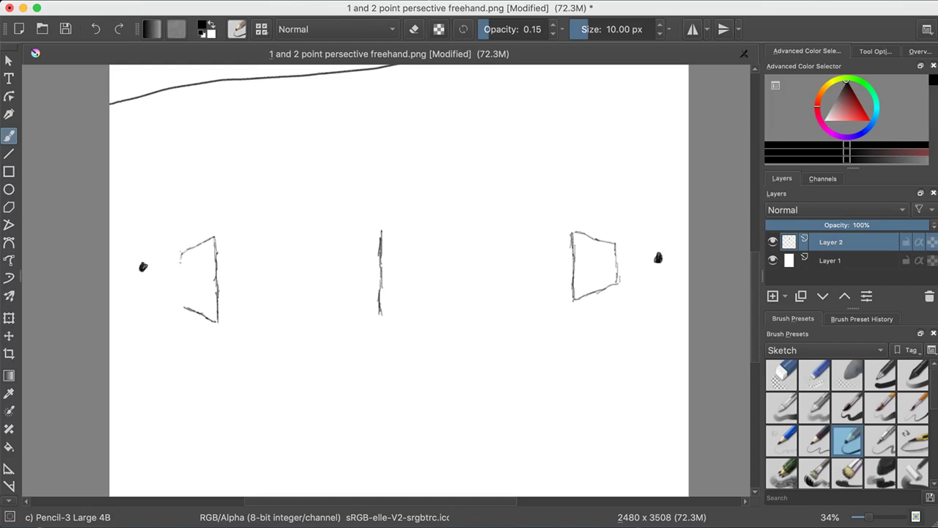
pyautogui.moveTo(183, 256); pyautogui.dragTo(181, 264)
pyautogui.press('super+z')
pyautogui.press('super+z')
pyautogui.press('super+z')
pyautogui.press('super+z')
pyautogui.moveTo(217, 321); pyautogui.dragTo(185, 308)
pyautogui.hotkey('ctrl', 'z')
pyautogui.moveTo(175, 293); pyautogui.dragTo(208, 316)
pyautogui.moveTo(181, 255); pyautogui.dragTo(183, 296)
pyautogui.hotkey('ctrl', 'z')
pyautogui.click(781, 368)
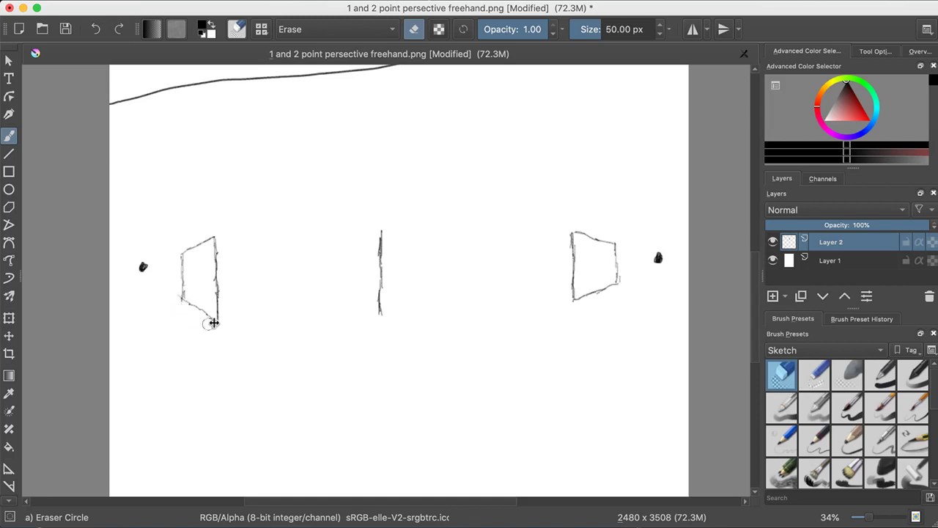
pyautogui.click(847, 438)
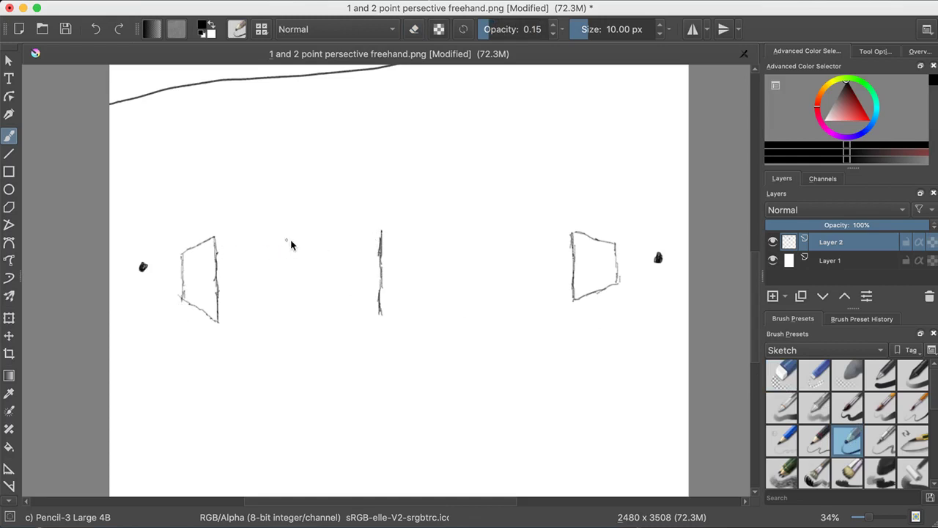
# Step: Sketch the middle box's top and bottom edges receding toward the left dot
pyautogui.click(151, 266)
pyautogui.moveTo(381, 231); pyautogui.dragTo(328, 247)
pyautogui.moveTo(290, 249); pyautogui.dragTo(379, 235)
pyautogui.moveTo(380, 317)
pyautogui.mouseDown()
pyautogui.moveTo(285, 305)
pyautogui.moveTo(293, 305)
pyautogui.mouseUp()
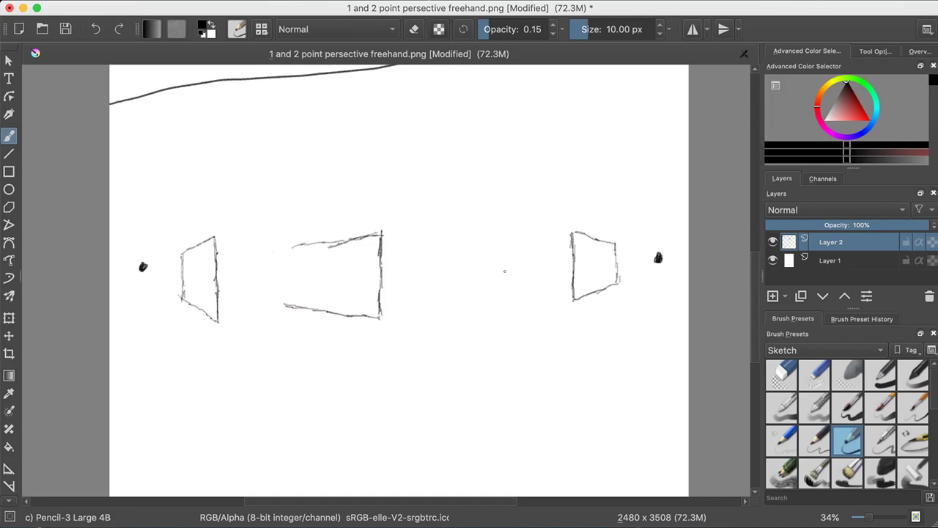
pyautogui.moveTo(378, 318); pyautogui.dragTo(390, 315)
pyautogui.hotkey('ctrl', 'z')
# Step: Add the middle box's right-receding top and bottom edges and its left and right far verticals
pyautogui.moveTo(529, 291); pyautogui.dragTo(377, 319)
pyautogui.moveTo(380, 234)
pyautogui.mouseDown()
pyautogui.moveTo(443, 240)
pyautogui.moveTo(385, 235)
pyautogui.moveTo(472, 236)
pyautogui.moveTo(653, 266)
pyautogui.mouseUp()
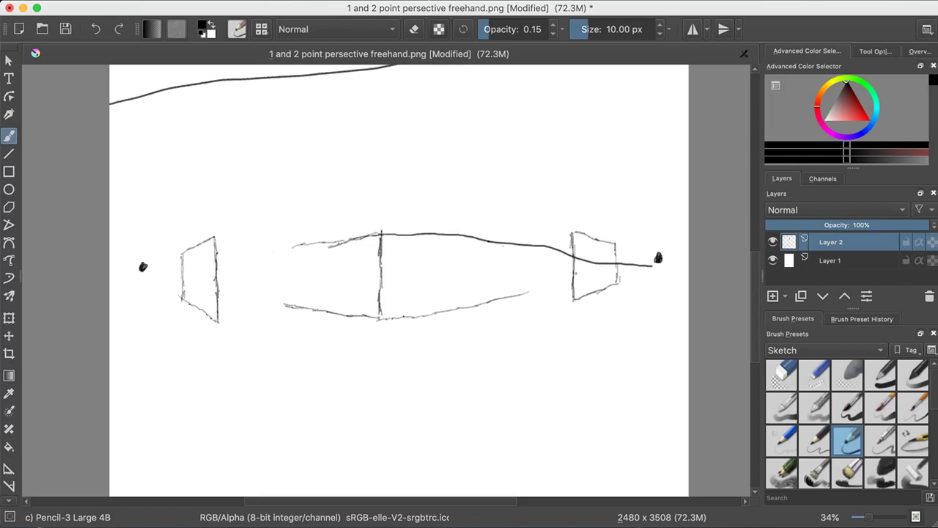
pyautogui.hotkey('ctrl', 'z')
pyautogui.moveTo(384, 237); pyautogui.dragTo(488, 248)
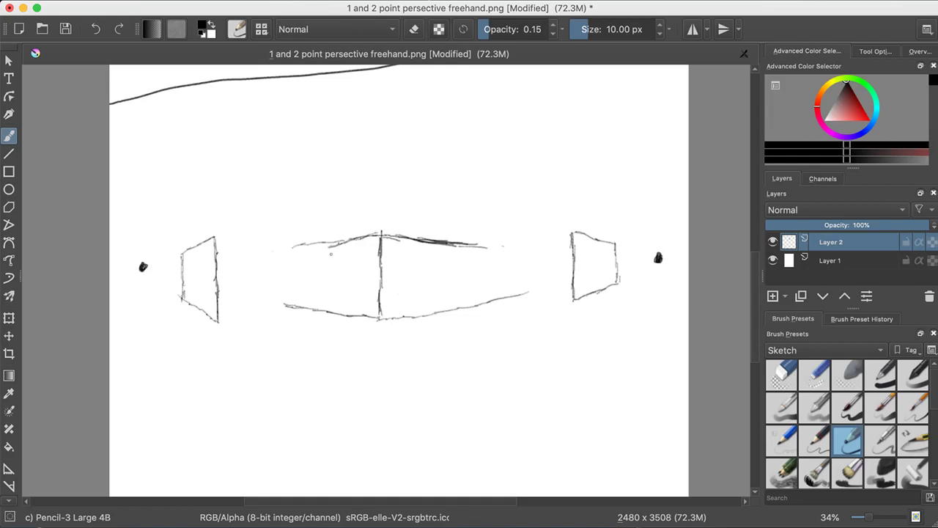
pyautogui.moveTo(321, 243)
pyautogui.mouseDown()
pyautogui.moveTo(314, 269)
pyautogui.moveTo(319, 259)
pyautogui.moveTo(327, 316)
pyautogui.mouseUp()
pyautogui.hotkey('ctrl', 'z')
pyautogui.moveTo(447, 241); pyautogui.dragTo(444, 319)
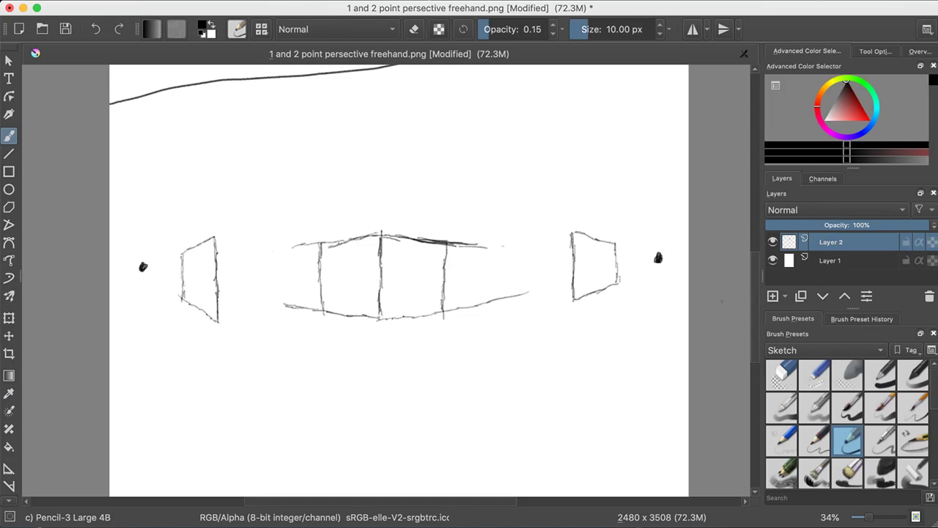
# Step: Erase the top and bottom overshoots on both sides of the middle box, then reselect the 4B pencil
pyautogui.click(783, 374)
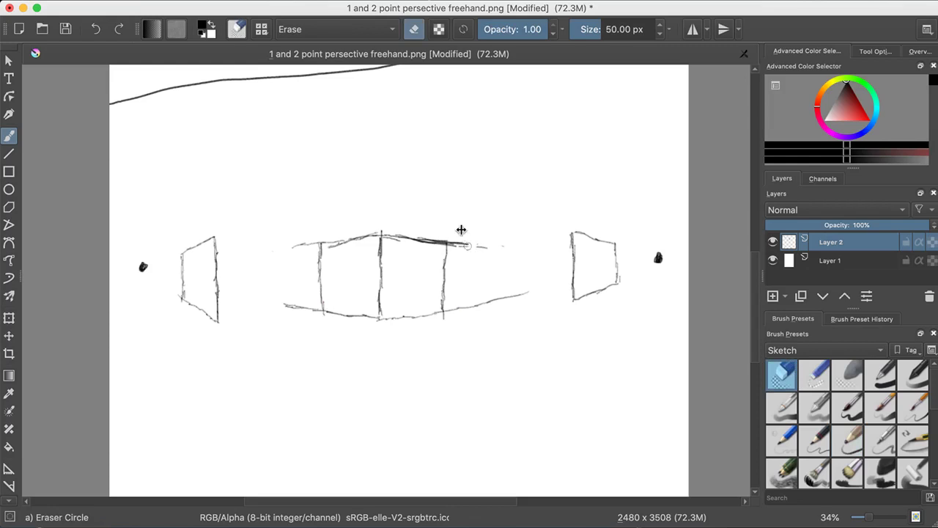
pyautogui.moveTo(461, 230)
pyautogui.mouseDown()
pyautogui.moveTo(452, 237)
pyautogui.moveTo(491, 256)
pyautogui.mouseUp()
pyautogui.moveTo(459, 318)
pyautogui.mouseDown()
pyautogui.moveTo(447, 312)
pyautogui.moveTo(442, 322)
pyautogui.moveTo(490, 294)
pyautogui.moveTo(484, 306)
pyautogui.moveTo(509, 301)
pyautogui.moveTo(469, 317)
pyautogui.mouseUp()
pyautogui.moveTo(304, 245); pyautogui.dragTo(314, 237)
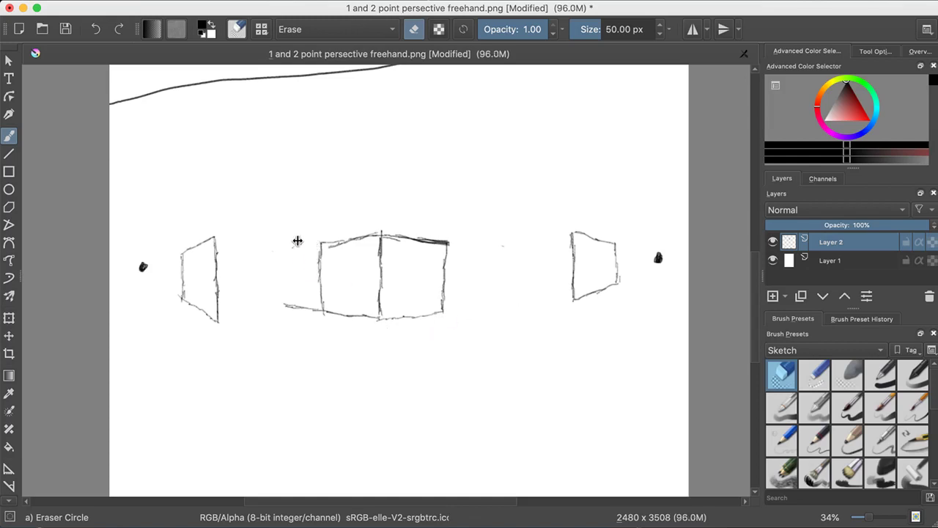
pyautogui.moveTo(294, 305); pyautogui.dragTo(325, 316)
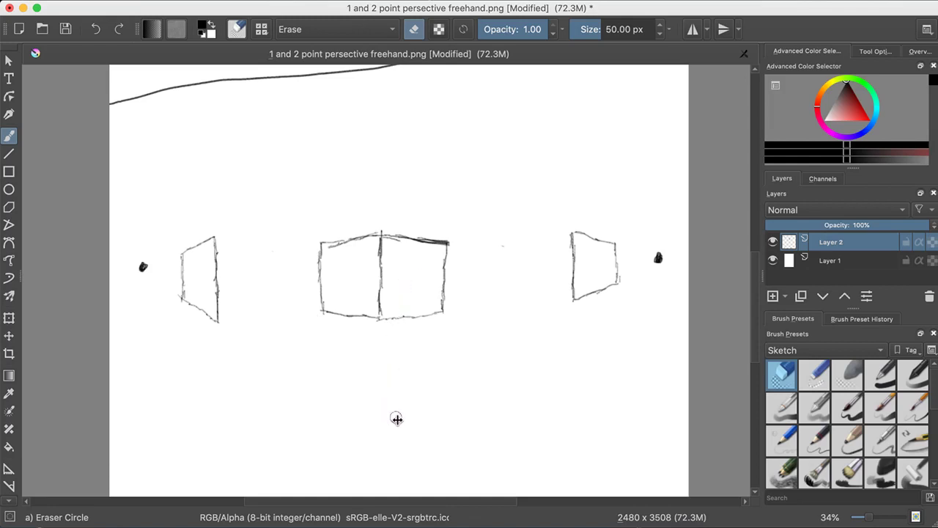
pyautogui.click(842, 438)
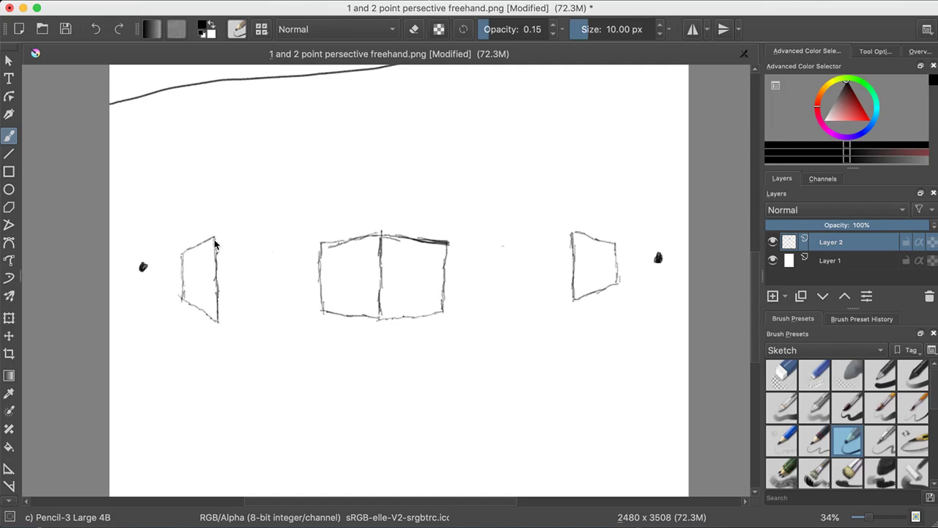
# Step: Try the left box's right-face edges and a long guide from its bottom corner, undoing them
pyautogui.moveTo(215, 240); pyautogui.dragTo(247, 245)
pyautogui.moveTo(222, 323); pyautogui.dragTo(250, 316)
pyautogui.hotkey('ctrl', 'z')
pyautogui.hotkey('ctrl', 'z')
pyautogui.moveTo(218, 321)
pyautogui.mouseDown()
pyautogui.moveTo(395, 308)
pyautogui.moveTo(519, 278)
pyautogui.moveTo(686, 264)
pyautogui.mouseUp()
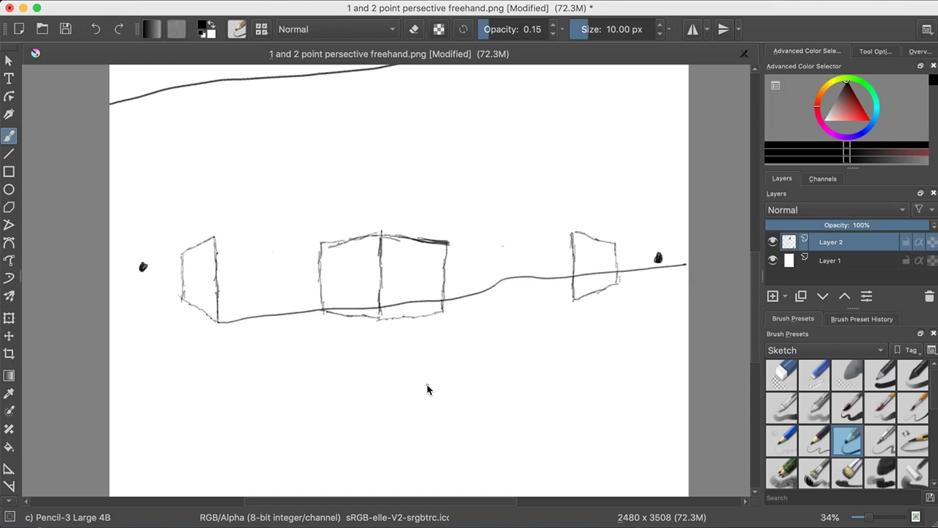
pyautogui.hotkey('ctrl', 'z')
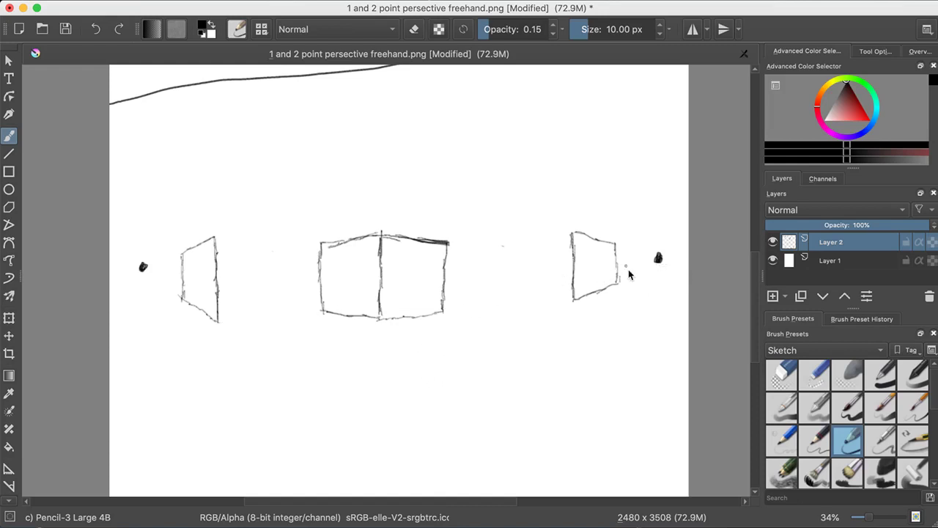
# Step: Test faint guides through the boxes, then start the left box's right face and right box's corner
pyautogui.moveTo(657, 258); pyautogui.dragTo(561, 282)
pyautogui.moveTo(467, 297); pyautogui.dragTo(220, 311)
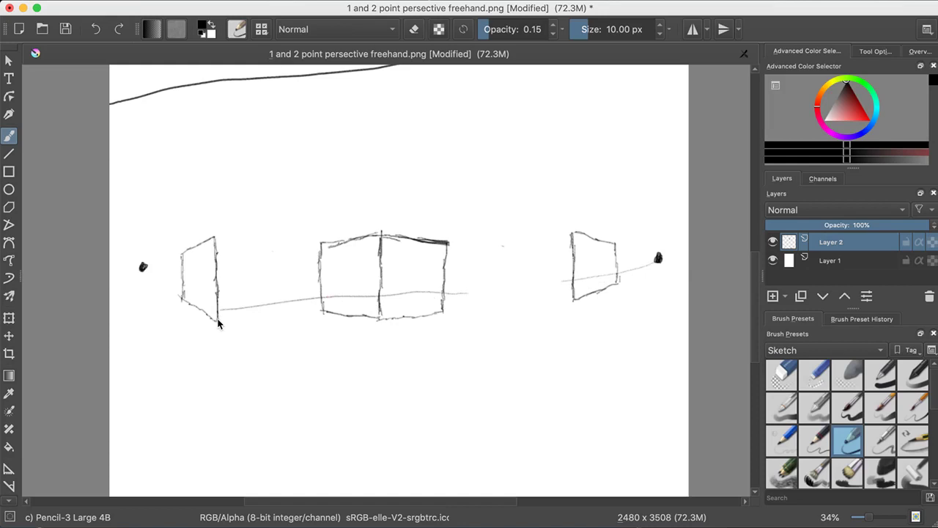
pyautogui.hotkey('ctrl', 'z')
pyautogui.hotkey('ctrl', 'z')
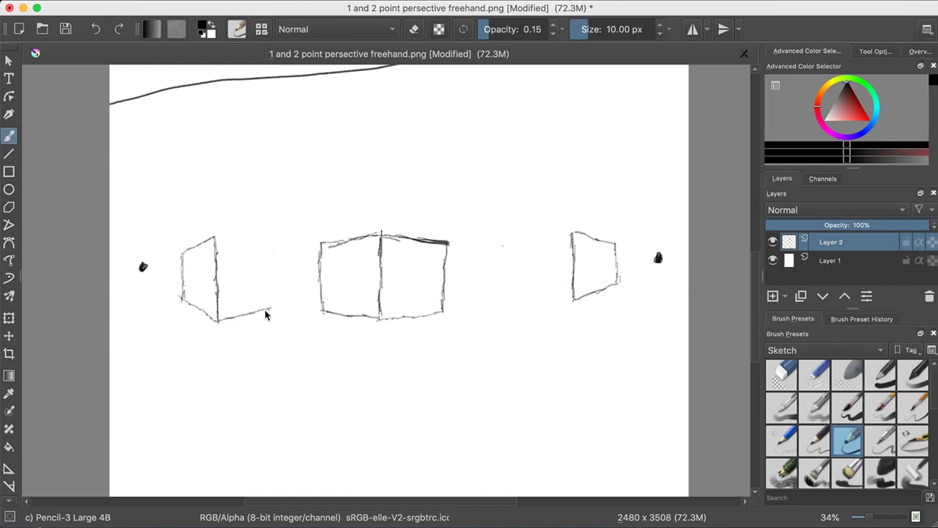
pyautogui.moveTo(213, 242)
pyautogui.mouseDown()
pyautogui.moveTo(274, 256)
pyautogui.moveTo(279, 307)
pyautogui.mouseUp()
pyautogui.moveTo(569, 231); pyautogui.dragTo(524, 256)
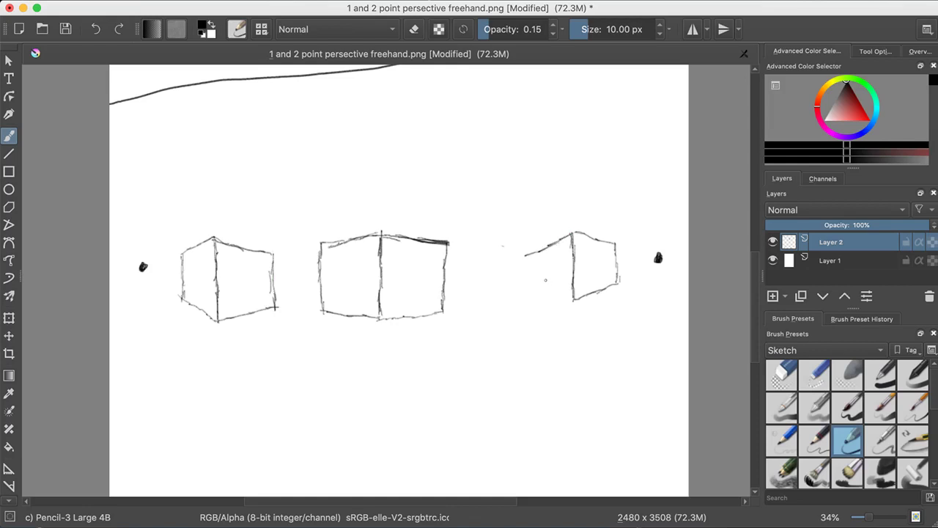
pyautogui.hotkey('ctrl', 'z')
pyautogui.hotkey('ctrl', 'z')
pyautogui.hotkey('ctrl', 'z')
pyautogui.hotkey('ctrl', 'z')
# Step: Sketch the right box's top-left and bottom-left edges toward the left dot, undoing retries
pyautogui.moveTo(575, 233); pyautogui.dragTo(544, 250)
pyautogui.hotkey('ctrl', 'z')
pyautogui.moveTo(572, 233); pyautogui.dragTo(540, 248)
pyautogui.moveTo(572, 301); pyautogui.dragTo(523, 294)
pyautogui.moveTo(540, 246); pyautogui.dragTo(536, 253)
pyautogui.hotkey('ctrl', 'z')
pyautogui.hotkey('ctrl', 'z')
pyautogui.hotkey('ctrl', 'z')
pyautogui.hotkey('ctrl', 'z')
pyautogui.hotkey('ctrl', 'z')
pyautogui.hotkey('ctrl', 'z')
pyautogui.hotkey('ctrl', 'z')
pyautogui.hotkey('ctrl', 'z')
pyautogui.hotkey('ctrl', 'z')
# Step: Redraw the right box's left edges, close the face with a vertical, and save with Ctrl+S
pyautogui.moveTo(556, 239)
pyautogui.mouseDown()
pyautogui.moveTo(571, 234)
pyautogui.moveTo(516, 250)
pyautogui.mouseUp()
pyautogui.moveTo(558, 300); pyautogui.dragTo(516, 294)
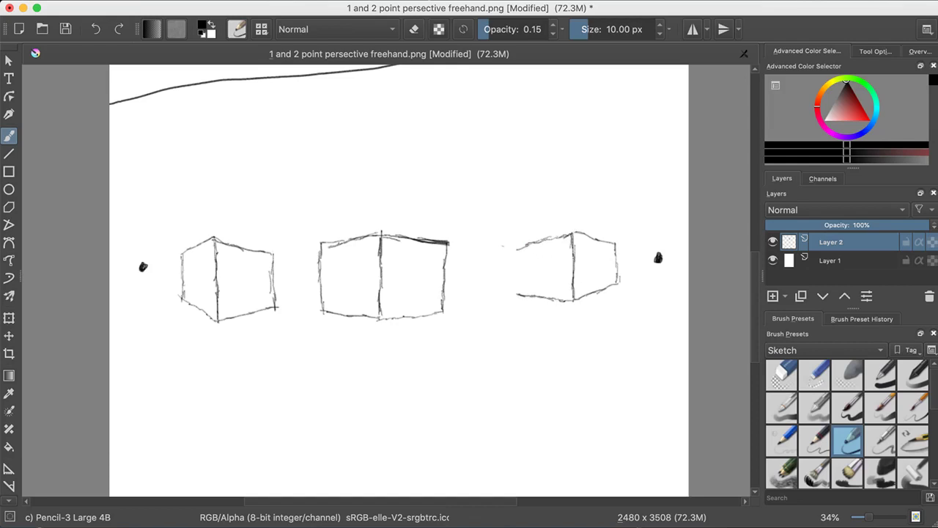
pyautogui.moveTo(522, 246); pyautogui.dragTo(517, 268)
pyautogui.hotkey('ctrl', 'z')
pyautogui.hotkey('ctrl', 'z')
pyautogui.moveTo(519, 249); pyautogui.dragTo(518, 297)
pyautogui.hotkey('ctrl', 's')
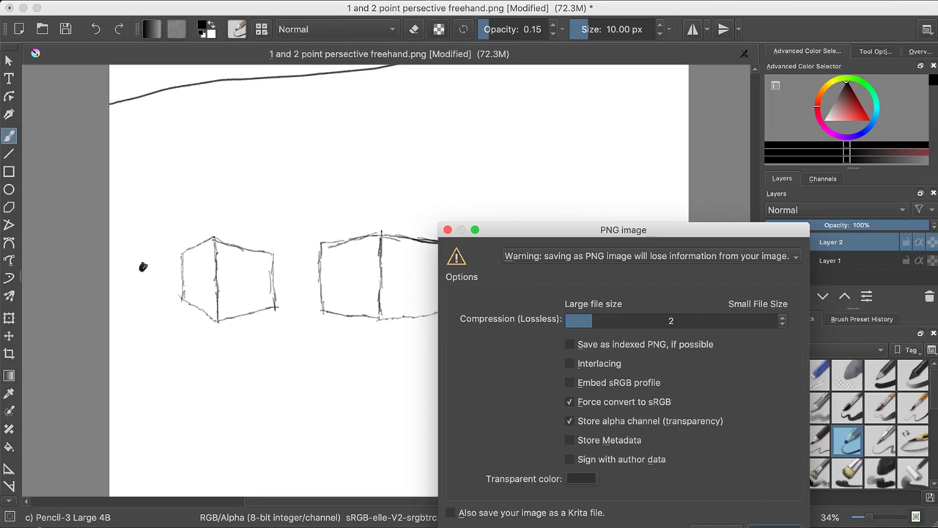
# Step: Confirm the PNG options to save the file, then scroll the canvas to review the sketches
pyautogui.press('Return')
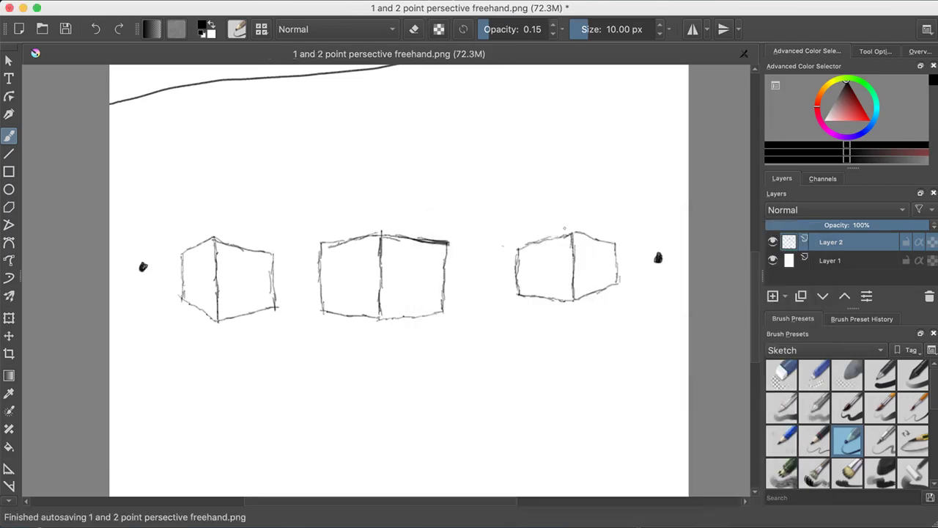
pyautogui.scroll(-2, 396, 279)
pyautogui.scroll(10, 395, 279)
pyautogui.scroll(-5, 396, 279)
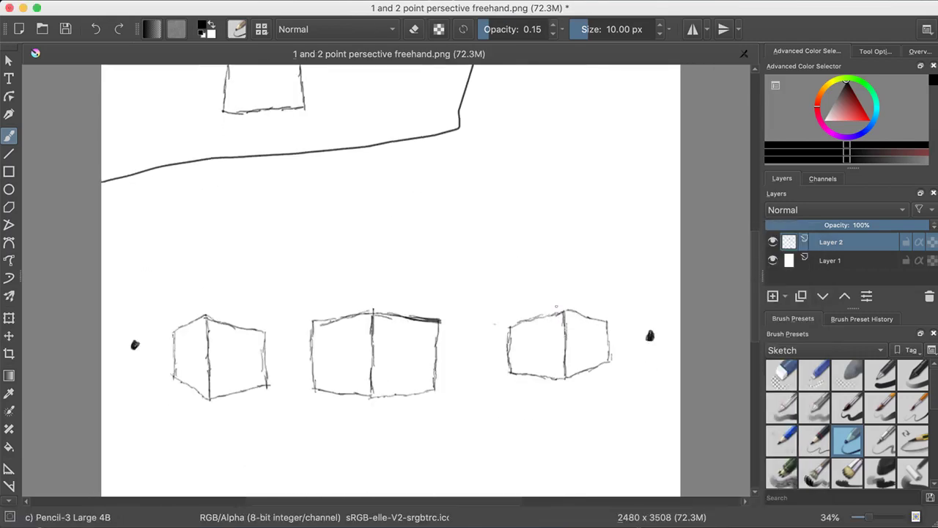
pyautogui.scroll(10, 425, 279)
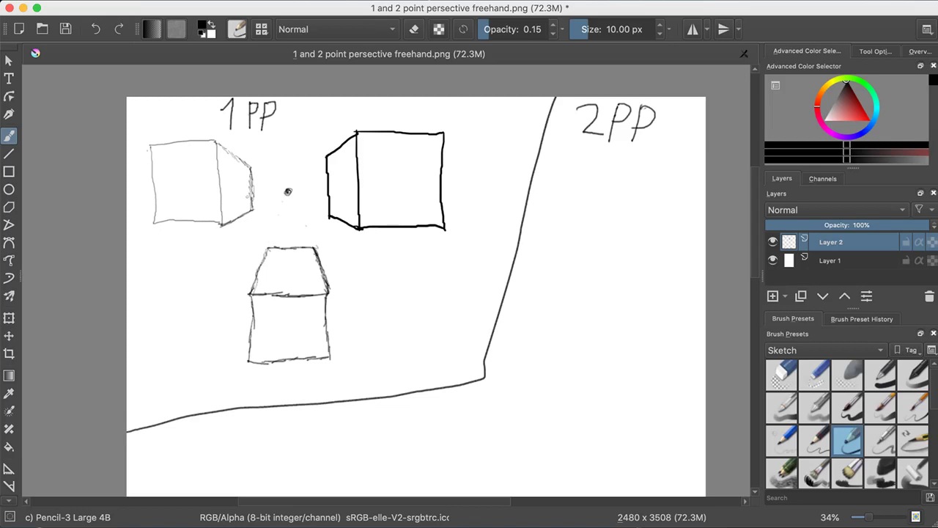
pyautogui.moveTo(375, 225); pyautogui.dragTo(398, 226)
pyautogui.scroll(-5, 288, 191)
pyautogui.scroll(-4, 186, 186)
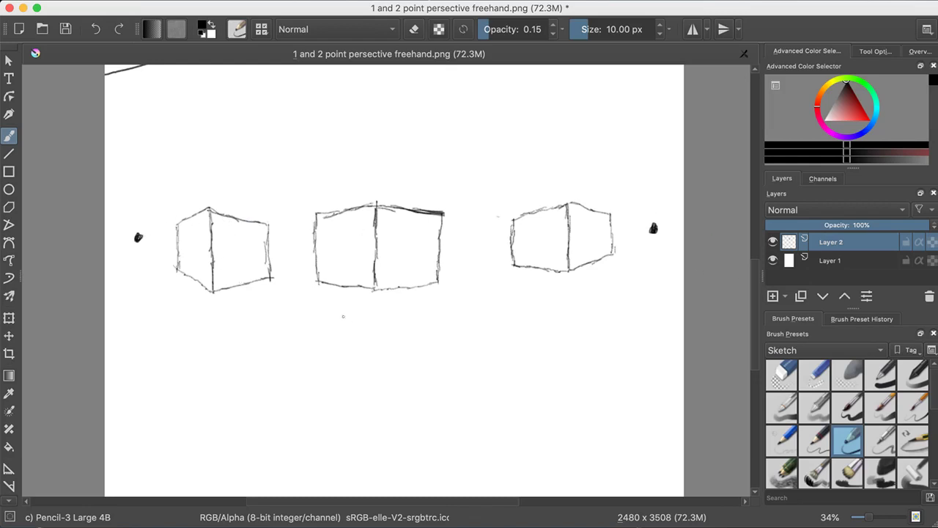
pyautogui.moveTo(117, 213); pyautogui.dragTo(118, 211)
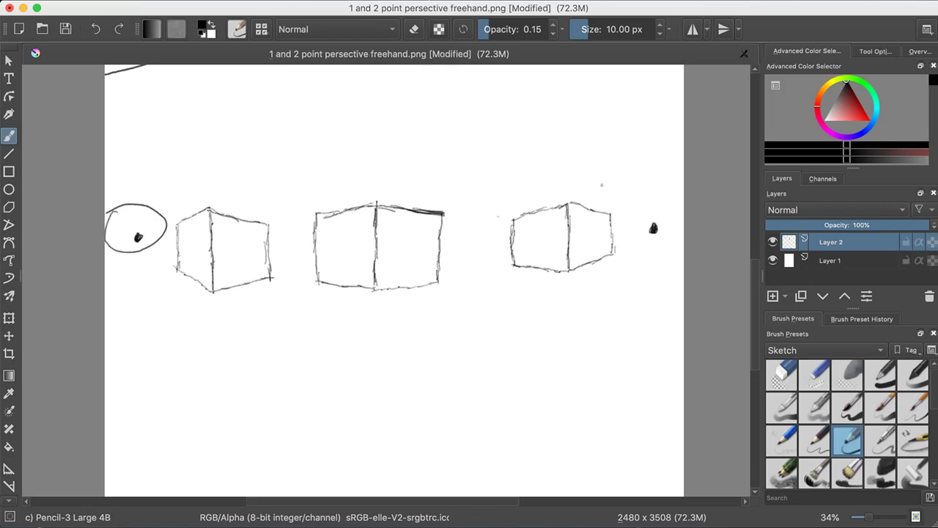
pyautogui.hotkey('ctrl', 'z')
pyautogui.moveTo(663, 189); pyautogui.dragTo(660, 238)
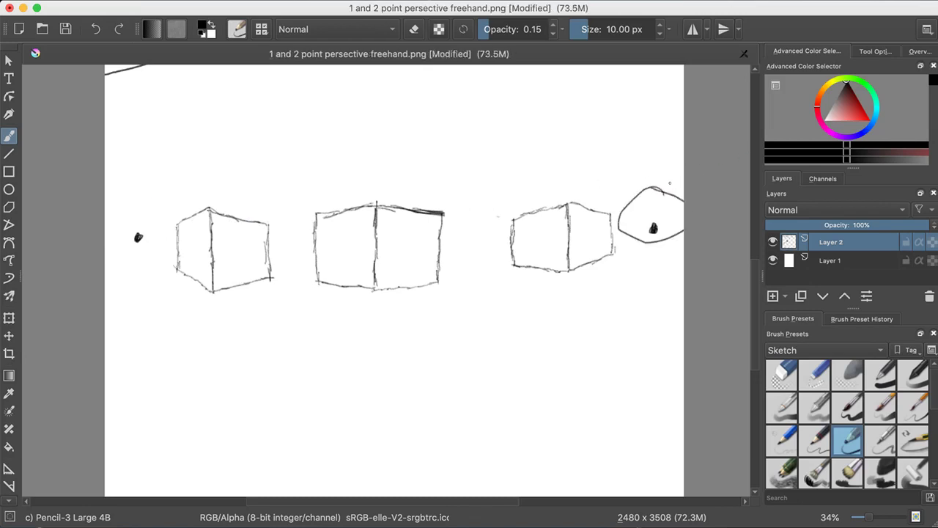
pyautogui.hotkey('ctrl', 'z')
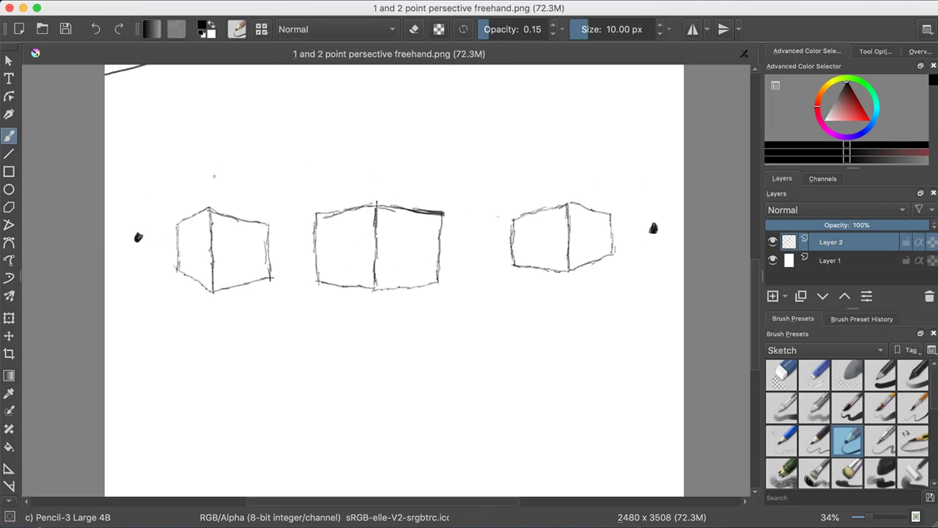
pyautogui.moveTo(224, 187); pyautogui.dragTo(254, 168)
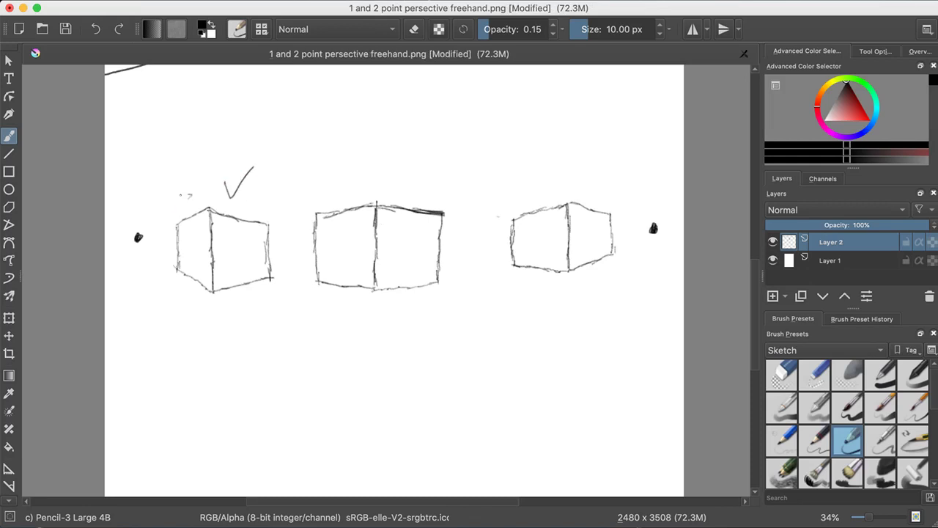
pyautogui.moveTo(187, 196)
pyautogui.mouseDown()
pyautogui.moveTo(153, 224)
pyautogui.moveTo(155, 233)
pyautogui.mouseUp()
pyautogui.hotkey('ctrl', 'z')
pyautogui.hotkey('ctrl', 'z')
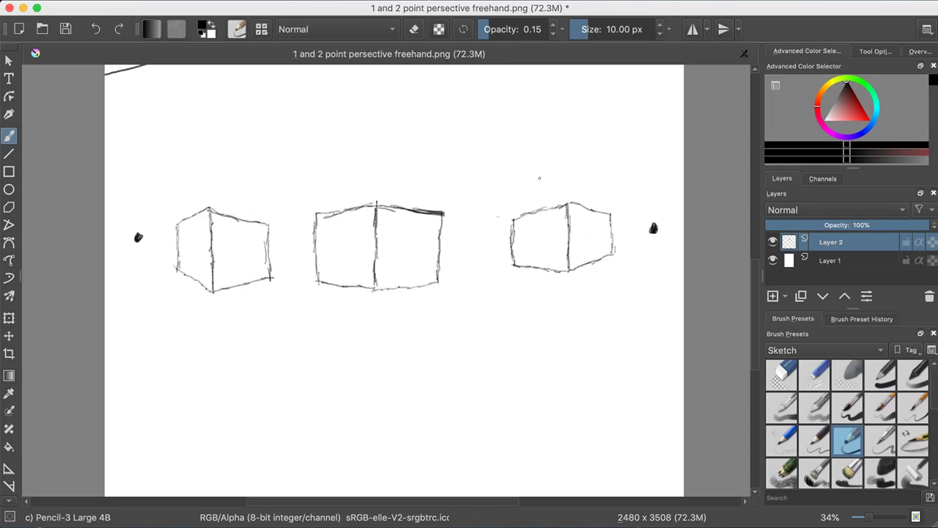
pyautogui.moveTo(560, 198); pyautogui.dragTo(611, 191)
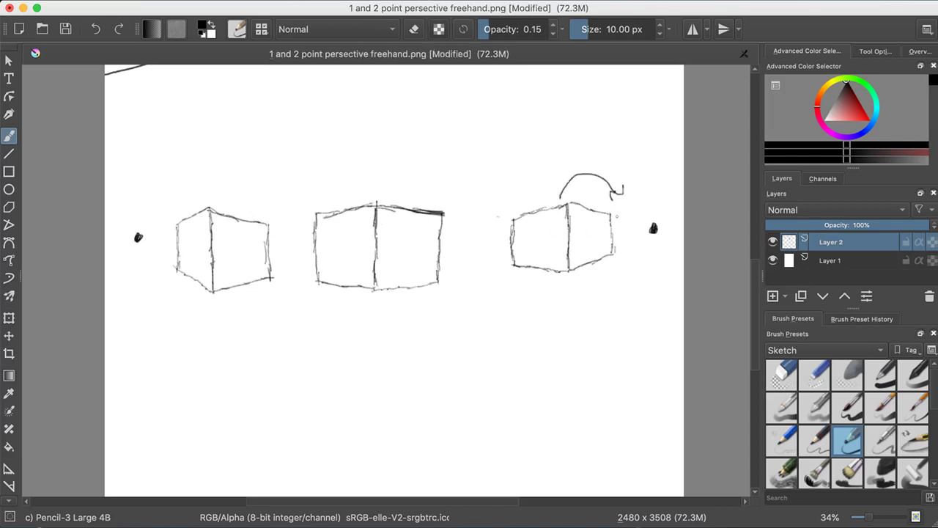
pyautogui.hotkey('ctrl', 'z')
pyautogui.hotkey('ctrl', 'z')
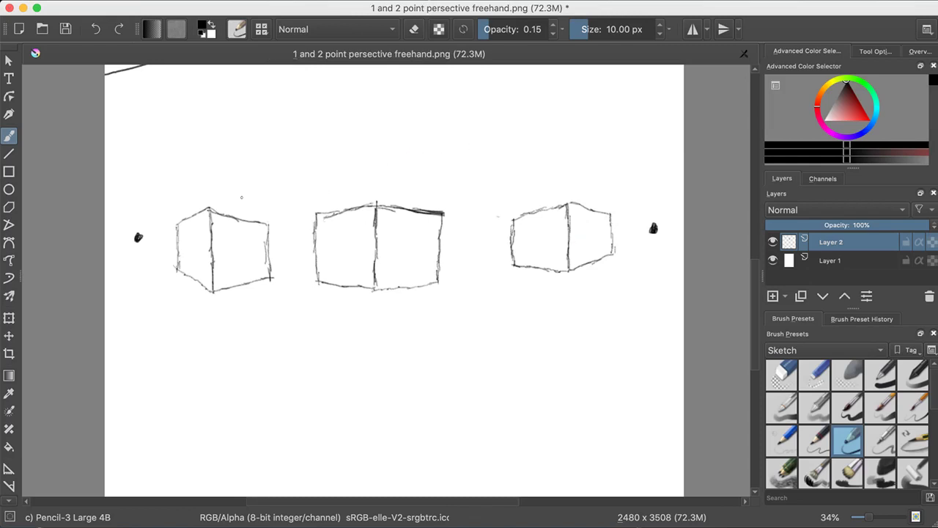
pyautogui.moveTo(178, 217); pyautogui.dragTo(229, 205)
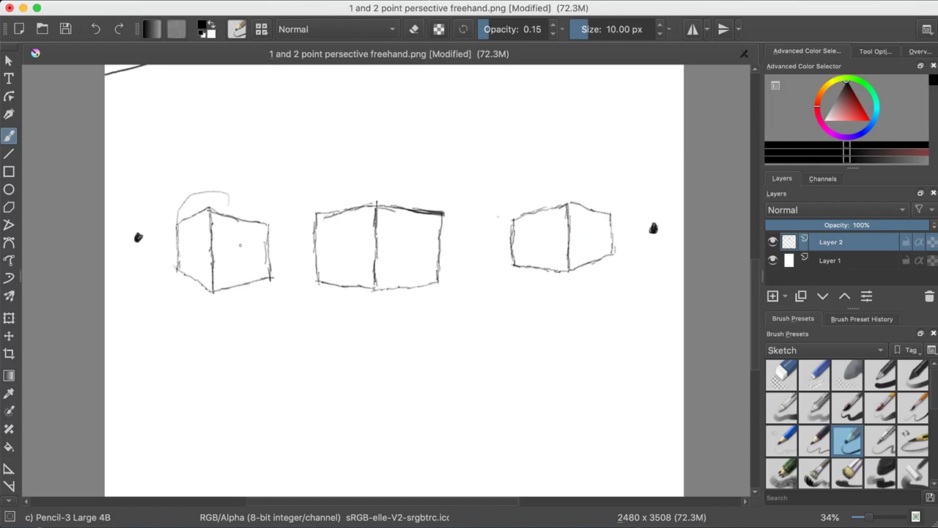
pyautogui.hotkey('ctrl', 'z')
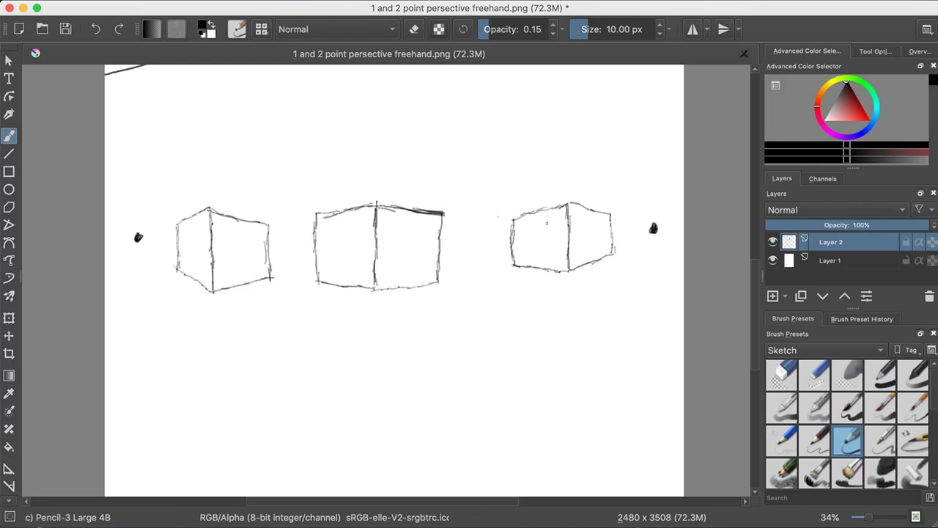
pyautogui.moveTo(547, 223)
pyautogui.mouseDown()
pyautogui.moveTo(554, 252)
pyautogui.moveTo(522, 254)
pyautogui.moveTo(549, 271)
pyautogui.mouseUp()
pyautogui.hotkey('ctrl', 'z')
pyautogui.scroll(-5, 393, 278)
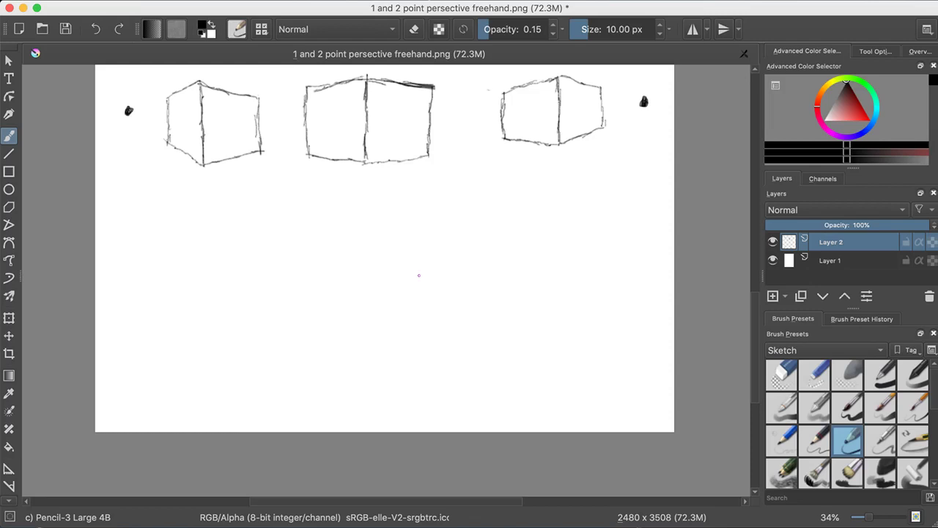
# Step: Scroll the canvas up and back down, leaving the cubes near the top above blank page
pyautogui.scroll(8, 418, 275)
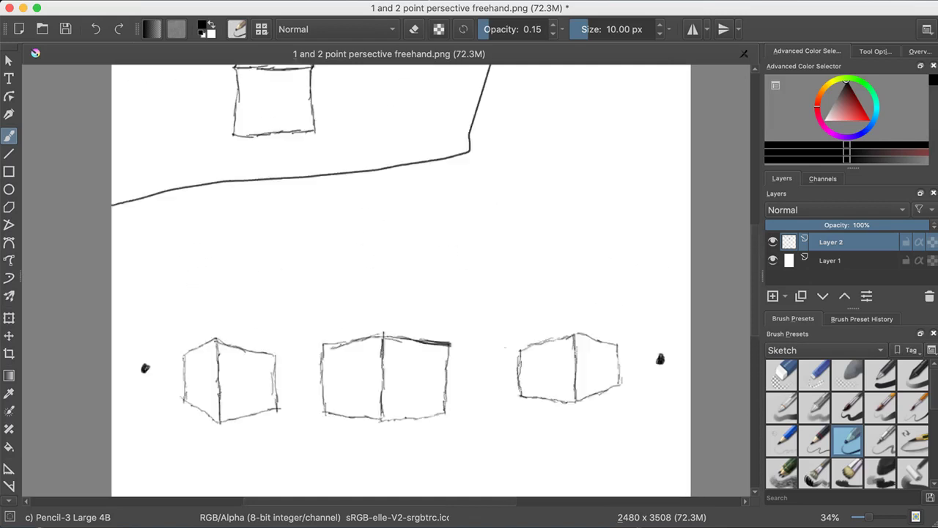
pyautogui.scroll(3, 270, 129)
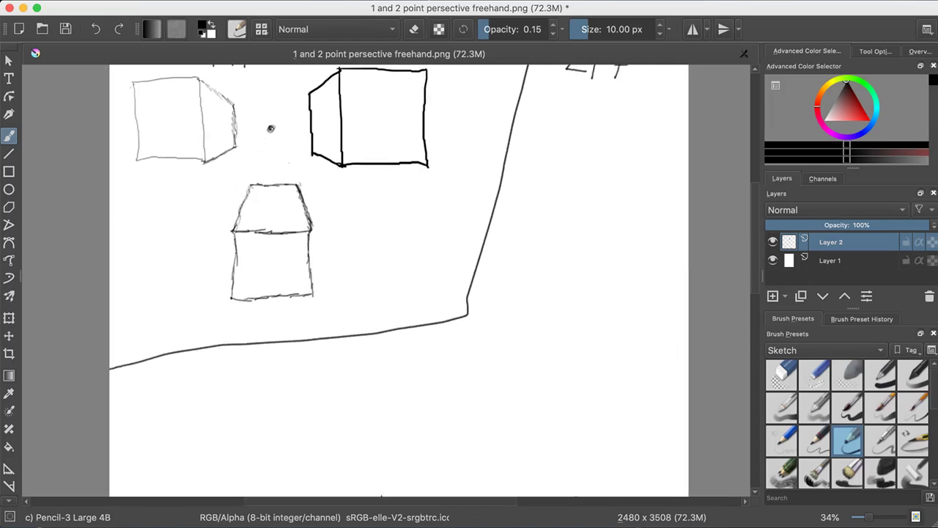
pyautogui.scroll(-10, 445, 323)
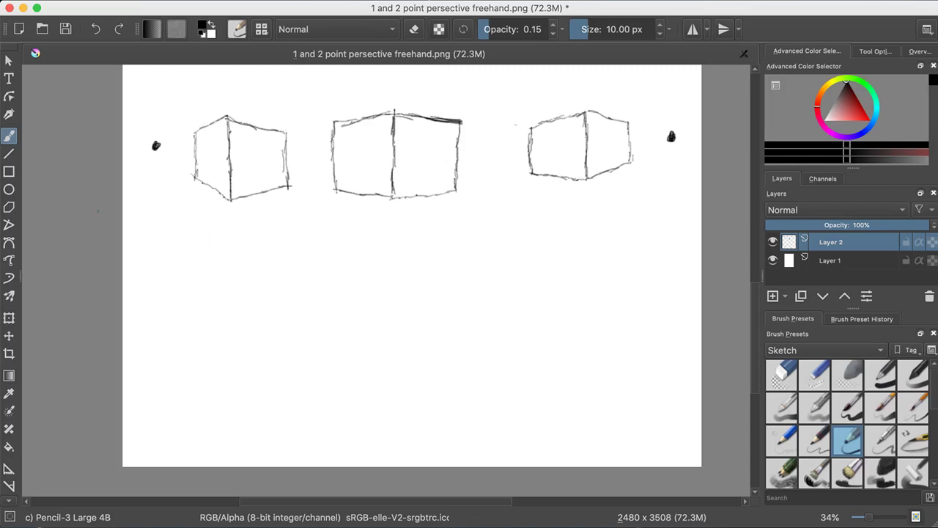
# Step: Draw a long horizontal dividing line beneath the cubes and handwrite 'ItDr' under its left end
pyautogui.moveTo(105, 230); pyautogui.dragTo(427, 188)
pyautogui.hotkey('ctrl', 'z')
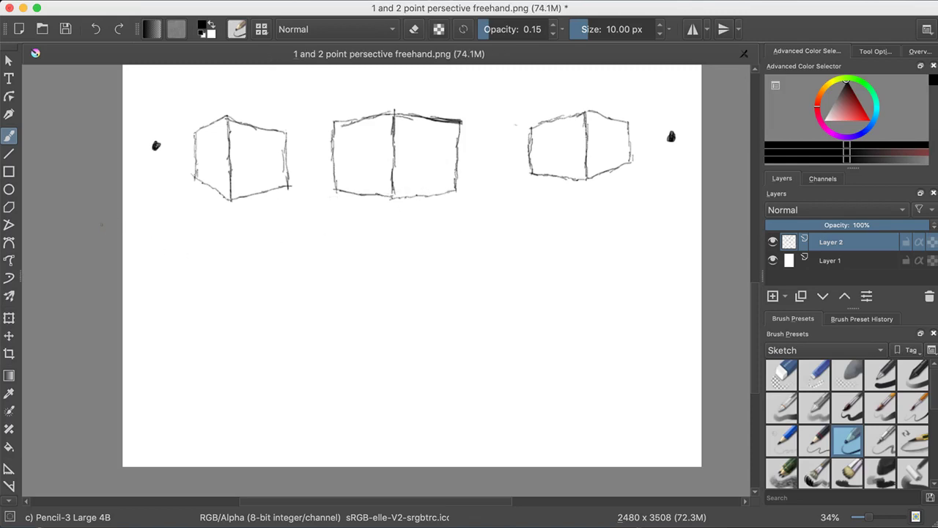
pyautogui.moveTo(114, 229)
pyautogui.mouseDown()
pyautogui.moveTo(181, 234)
pyautogui.moveTo(704, 207)
pyautogui.mouseUp()
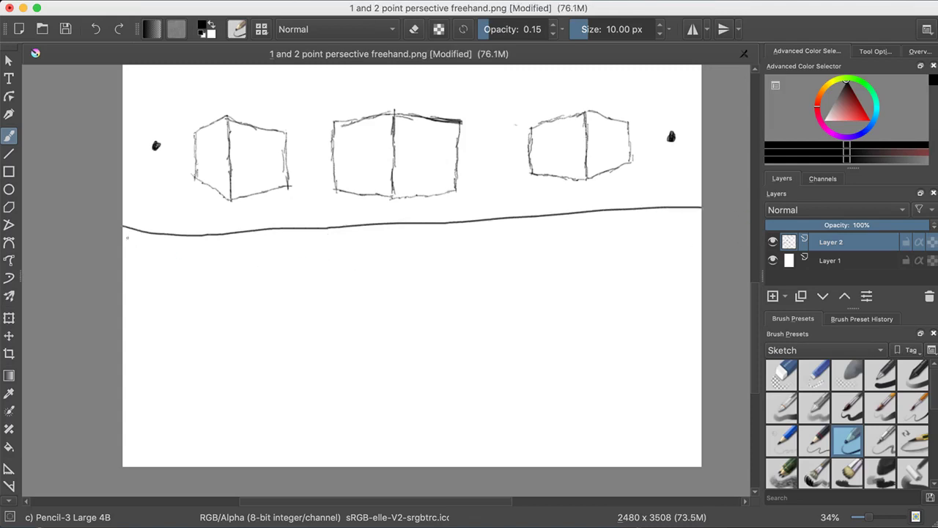
pyautogui.moveTo(136, 239)
pyautogui.mouseDown()
pyautogui.moveTo(136, 259)
pyautogui.moveTo(147, 239)
pyautogui.moveTo(148, 261)
pyautogui.moveTo(162, 262)
pyautogui.moveTo(176, 240)
pyautogui.moveTo(161, 262)
pyautogui.mouseUp()
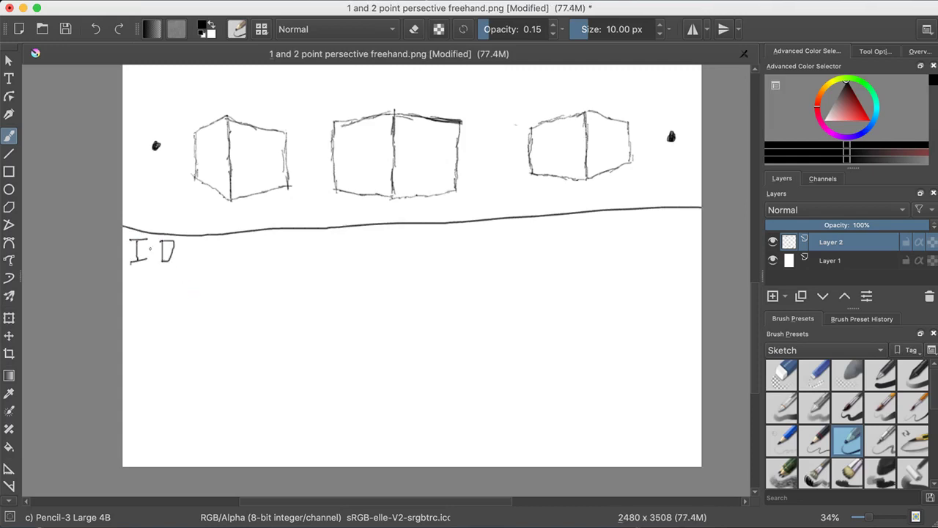
pyautogui.moveTo(153, 239)
pyautogui.mouseDown()
pyautogui.moveTo(153, 262)
pyautogui.moveTo(163, 250)
pyautogui.moveTo(175, 264)
pyautogui.moveTo(189, 251)
pyautogui.mouseUp()
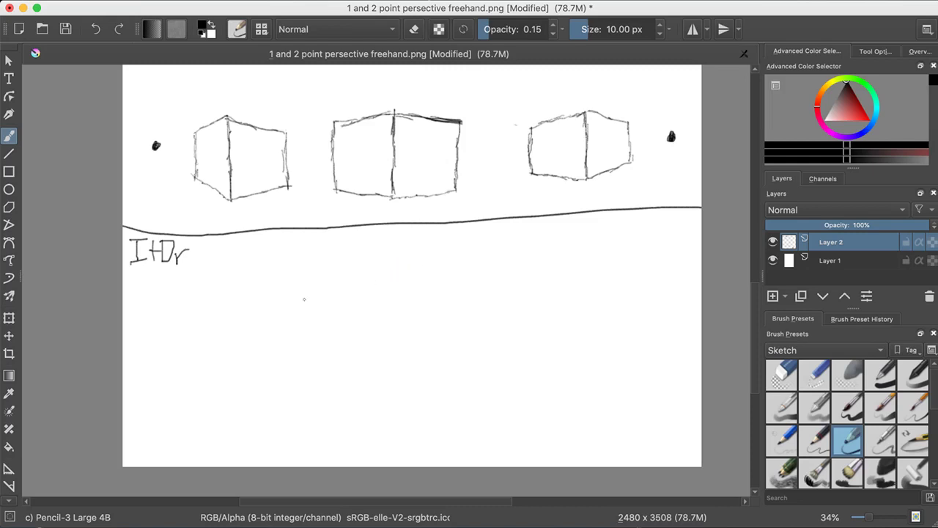
# Step: Freehand two small rectangles side by side under the line and start a square beneath each
pyautogui.moveTo(227, 261)
pyautogui.mouseDown()
pyautogui.moveTo(227, 299)
pyautogui.moveTo(236, 300)
pyautogui.moveTo(263, 292)
pyautogui.moveTo(233, 264)
pyautogui.moveTo(271, 261)
pyautogui.moveTo(265, 295)
pyautogui.mouseUp()
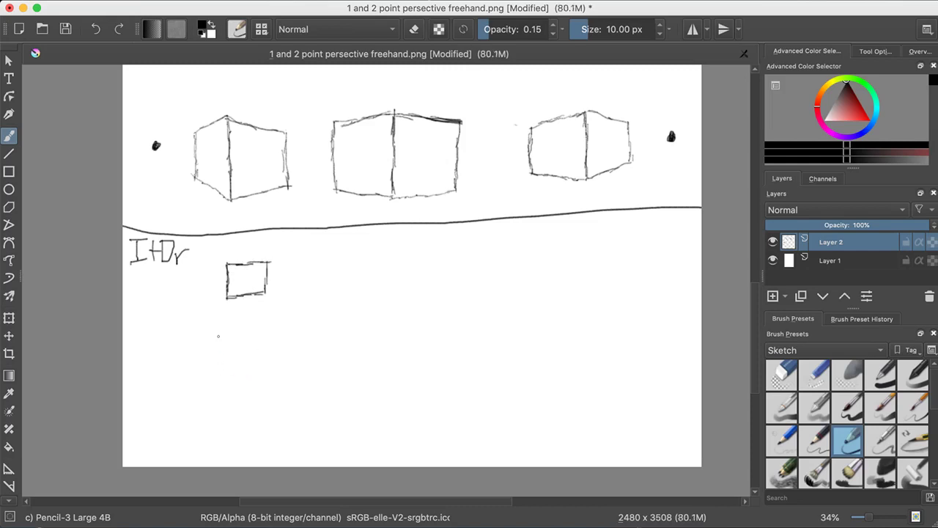
pyautogui.moveTo(227, 331)
pyautogui.mouseDown()
pyautogui.moveTo(228, 329)
pyautogui.moveTo(266, 328)
pyautogui.moveTo(267, 363)
pyautogui.moveTo(232, 366)
pyautogui.moveTo(266, 364)
pyautogui.moveTo(228, 330)
pyautogui.moveTo(226, 356)
pyautogui.mouseUp()
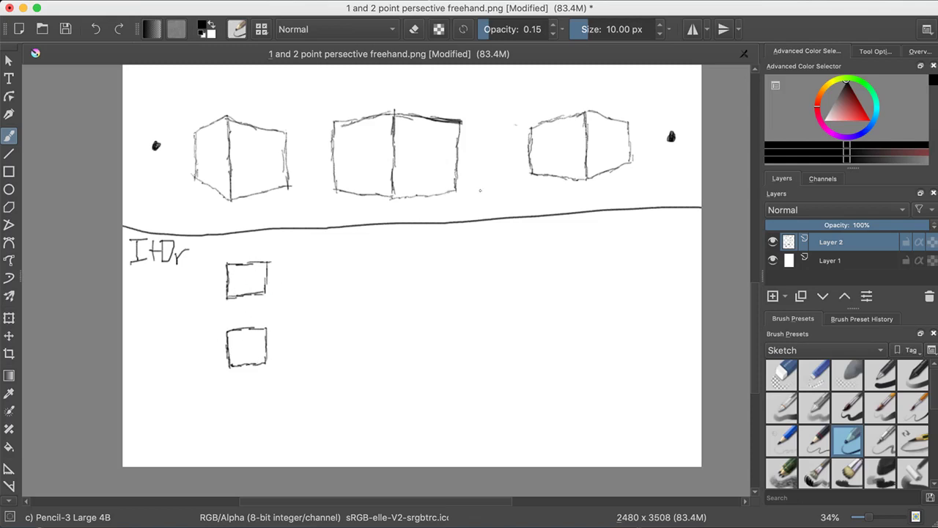
pyautogui.moveTo(293, 274)
pyautogui.mouseDown()
pyautogui.moveTo(292, 262)
pyautogui.moveTo(296, 298)
pyautogui.moveTo(343, 297)
pyautogui.mouseUp()
pyautogui.moveTo(297, 259)
pyautogui.mouseDown()
pyautogui.moveTo(356, 257)
pyautogui.moveTo(350, 299)
pyautogui.moveTo(334, 298)
pyautogui.mouseUp()
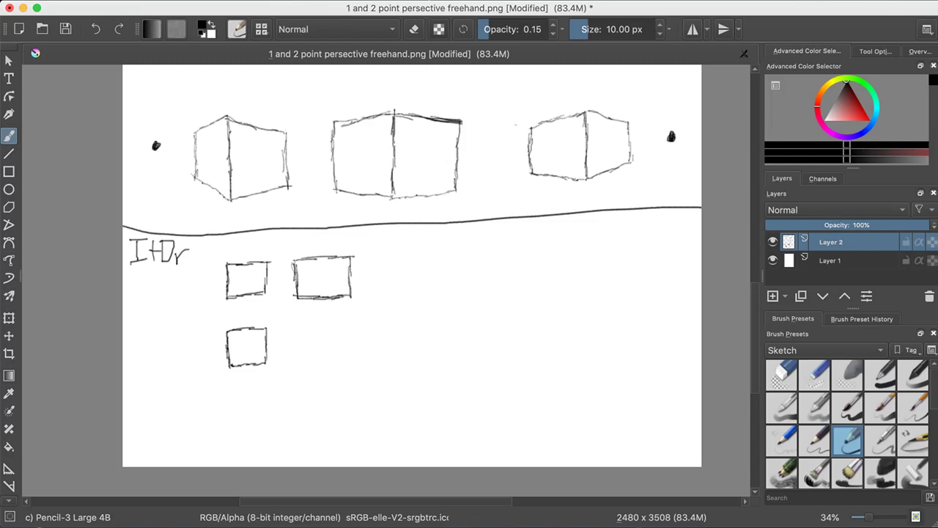
pyautogui.moveTo(300, 331); pyautogui.dragTo(300, 348)
pyautogui.moveTo(300, 331); pyautogui.dragTo(306, 348)
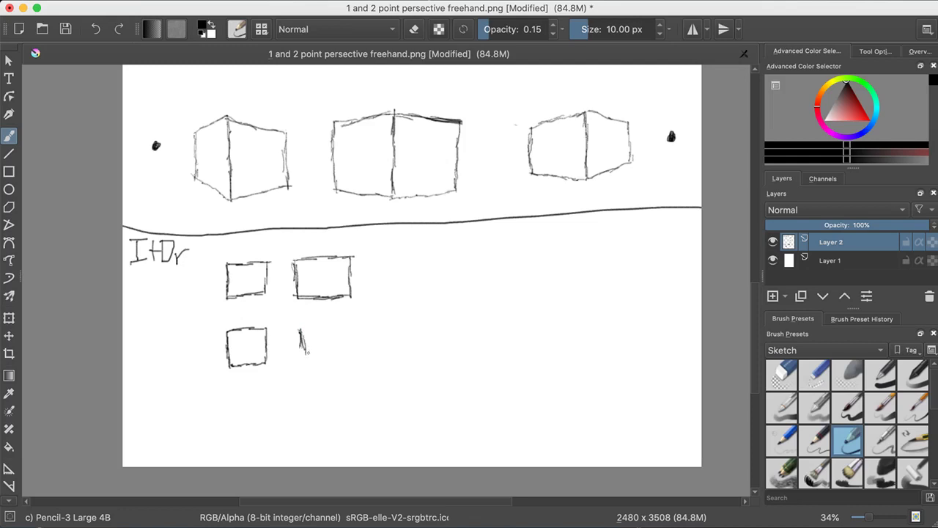
pyautogui.keyDown('ctrl'); pyautogui.click(297, 338); pyautogui.keyUp('ctrl')
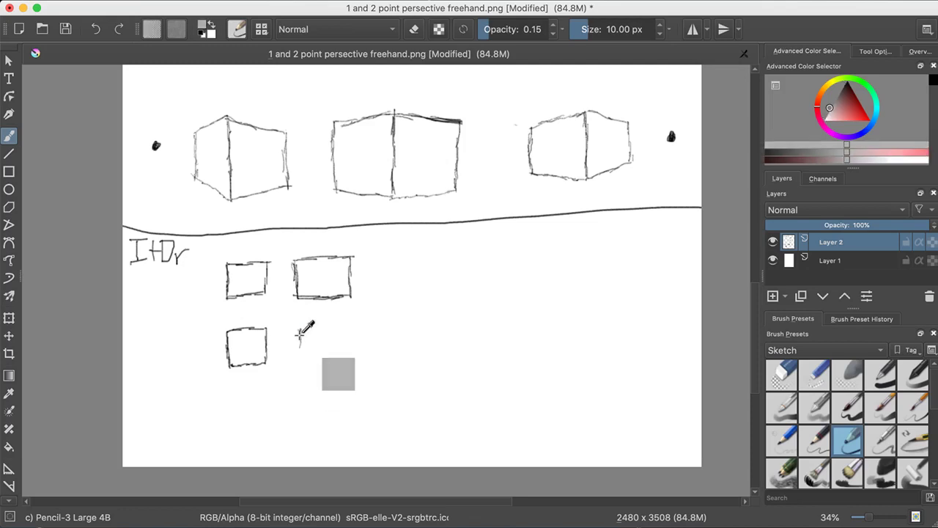
# Step: Reset the drawing colour from sampled grey back to black, then draw the second square's left side
pyautogui.keyDown('ctrl'); pyautogui.click(297, 338); pyautogui.keyUp('ctrl')
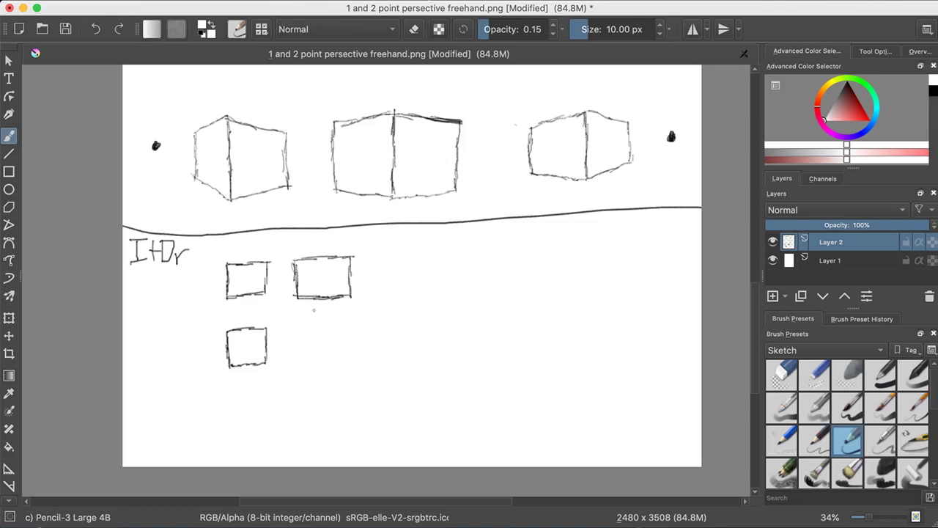
pyautogui.click(202, 37)
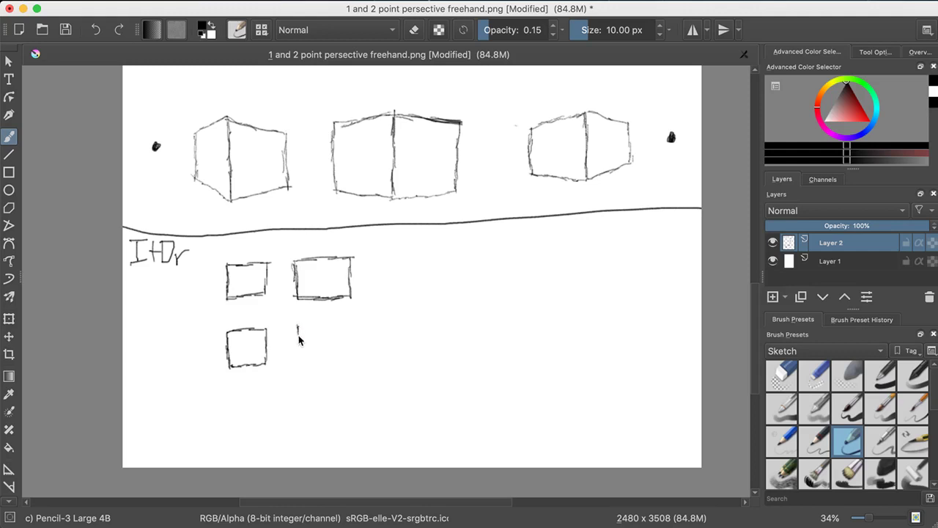
pyautogui.moveTo(297, 327); pyautogui.dragTo(301, 370)
# Step: Try the second square's bottom edge several times, undoing the stray and faint strokes
pyautogui.hotkey('ctrl', 'z')
pyautogui.moveTo(300, 368); pyautogui.dragTo(324, 370)
pyautogui.hotkey('ctrl', 'z')
pyautogui.moveTo(300, 369); pyautogui.dragTo(336, 370)
pyautogui.hotkey('ctrl', 'z')
# Step: Draw the second square's top edge and right side, and begin the third rectangle
pyautogui.moveTo(299, 326); pyautogui.dragTo(326, 325)
pyautogui.moveTo(301, 324); pyautogui.dragTo(343, 324)
pyautogui.moveTo(345, 341); pyautogui.dragTo(340, 369)
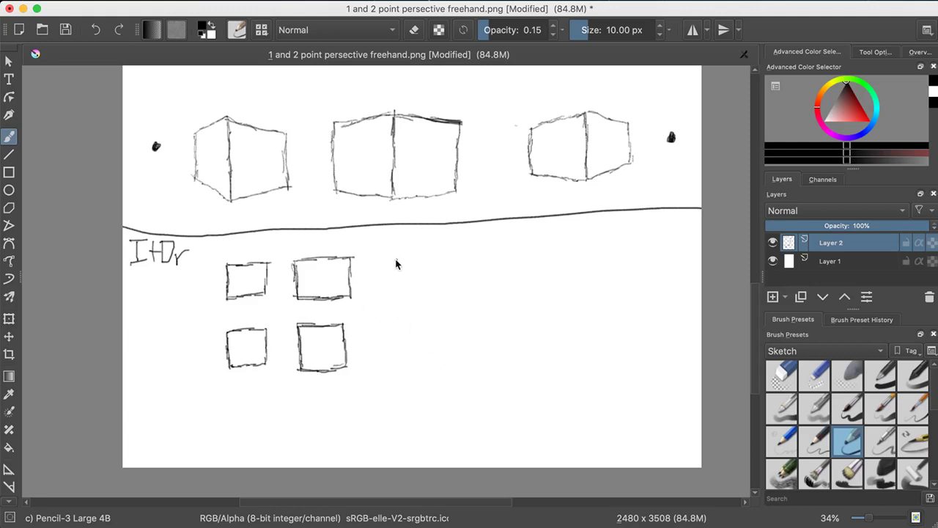
pyautogui.moveTo(389, 265); pyautogui.dragTo(392, 260)
# Step: Sketch the third rectangle in the top row, undoing the stray base and overlong top edge
pyautogui.moveTo(393, 252)
pyautogui.mouseDown()
pyautogui.moveTo(391, 289)
pyautogui.moveTo(451, 288)
pyautogui.mouseUp()
pyautogui.hotkey('ctrl', 'z')
pyautogui.moveTo(394, 255)
pyautogui.mouseDown()
pyautogui.moveTo(451, 250)
pyautogui.moveTo(450, 293)
pyautogui.mouseUp()
pyautogui.hotkey('ctrl', 'z')
pyautogui.hotkey('ctrl', 'z')
# Step: Draw the third square beneath it, redoing the overlong top edge and uneven right side
pyautogui.moveTo(392, 323)
pyautogui.mouseDown()
pyautogui.moveTo(391, 365)
pyautogui.moveTo(428, 360)
pyautogui.mouseUp()
pyautogui.moveTo(392, 321); pyautogui.dragTo(425, 322)
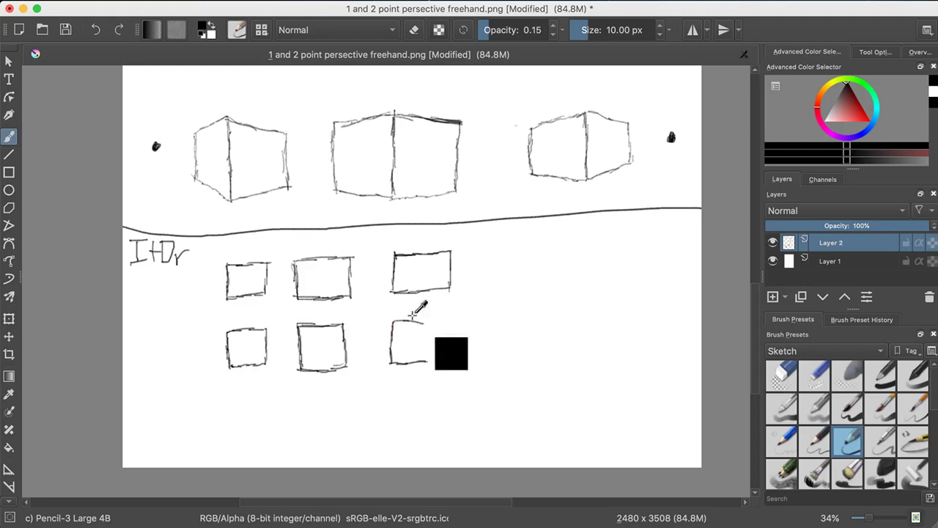
pyautogui.moveTo(408, 319); pyautogui.dragTo(438, 320)
pyautogui.hotkey('ctrl', 'z')
pyautogui.hotkey('ctrl', 'z')
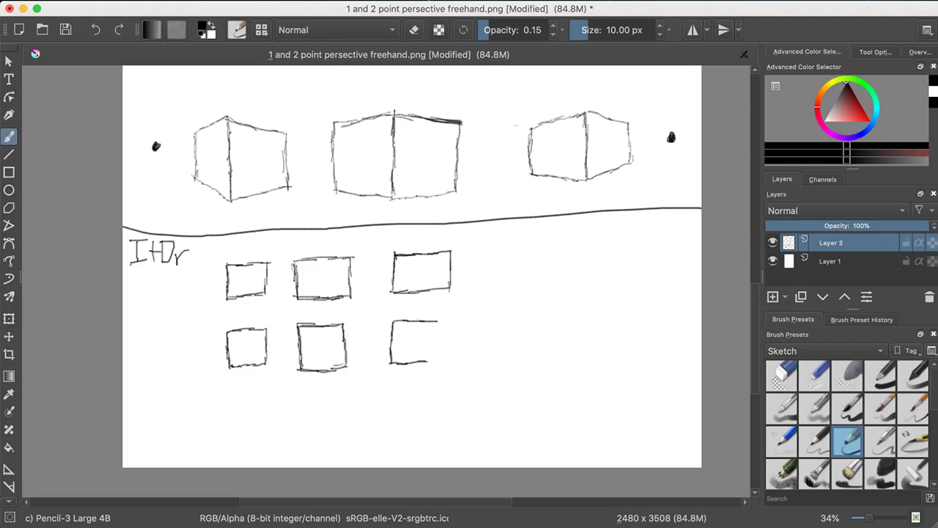
pyautogui.hotkey('ctrl', 'z')
pyautogui.moveTo(416, 320)
pyautogui.mouseDown()
pyautogui.moveTo(432, 320)
pyautogui.moveTo(431, 351)
pyautogui.moveTo(433, 339)
pyautogui.mouseUp()
pyautogui.hotkey('ctrl', 'z')
pyautogui.hotkey('ctrl', 'z')
pyautogui.hotkey('ctrl', 'z')
pyautogui.moveTo(433, 321)
pyautogui.mouseDown()
pyautogui.moveTo(430, 363)
pyautogui.moveTo(437, 362)
pyautogui.mouseUp()
pyautogui.hotkey('ctrl', 'z')
# Step: Handwrite column numbers 1–5 above the columns and row labels R and S
pyautogui.moveTo(241, 237)
pyautogui.mouseDown()
pyautogui.moveTo(251, 236)
pyautogui.moveTo(250, 254)
pyautogui.mouseUp()
pyautogui.moveTo(320, 236); pyautogui.dragTo(337, 248)
pyautogui.moveTo(420, 227)
pyautogui.mouseDown()
pyautogui.moveTo(436, 229)
pyautogui.moveTo(417, 245)
pyautogui.mouseUp()
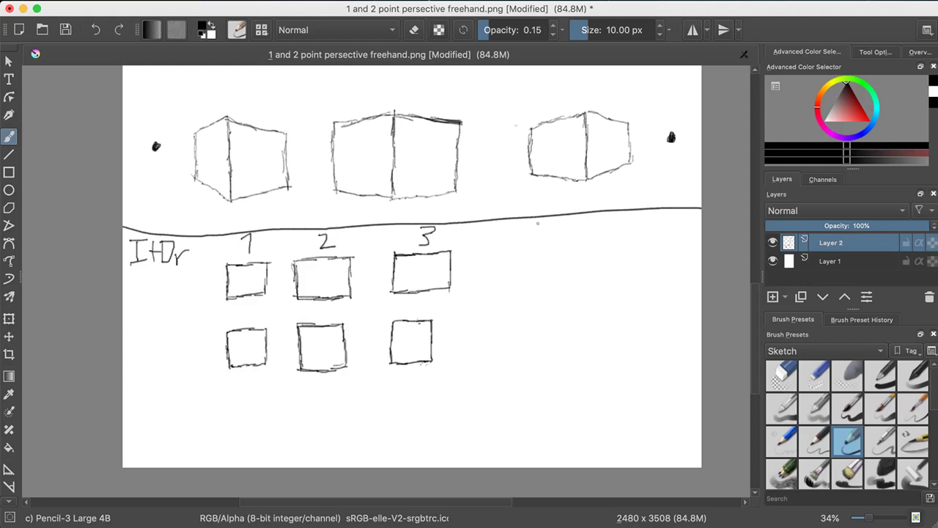
pyautogui.moveTo(519, 224); pyautogui.dragTo(530, 246)
pyautogui.moveTo(636, 221); pyautogui.dragTo(608, 245)
pyautogui.moveTo(170, 277)
pyautogui.mouseDown()
pyautogui.moveTo(170, 292)
pyautogui.moveTo(185, 293)
pyautogui.mouseUp()
pyautogui.moveTo(191, 342); pyautogui.dragTo(176, 364)
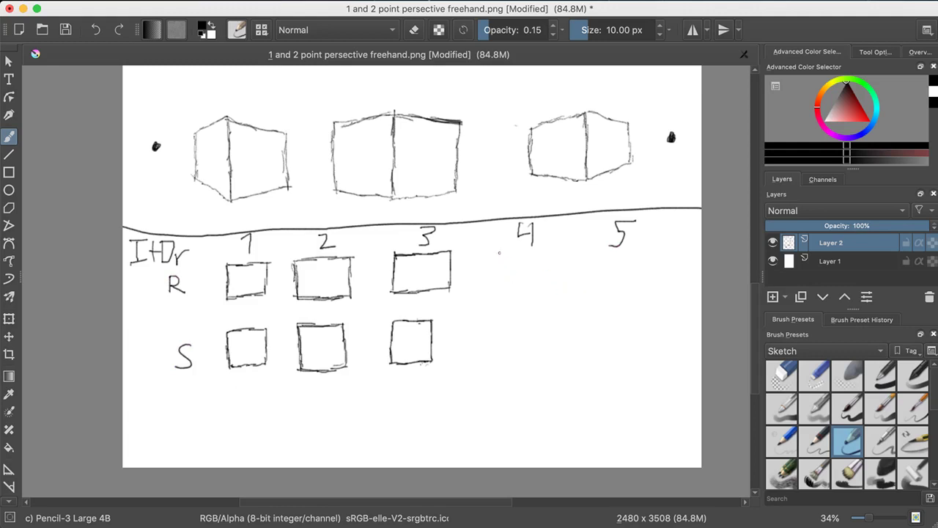
# Step: Sketch the fourth rectangle under column 4 in row R
pyautogui.moveTo(489, 253)
pyautogui.mouseDown()
pyautogui.moveTo(491, 279)
pyautogui.moveTo(505, 254)
pyautogui.moveTo(551, 256)
pyautogui.mouseUp()
pyautogui.moveTo(490, 254)
pyautogui.mouseDown()
pyautogui.moveTo(490, 293)
pyautogui.moveTo(565, 288)
pyautogui.mouseUp()
pyautogui.moveTo(541, 256)
pyautogui.mouseDown()
pyautogui.moveTo(565, 256)
pyautogui.moveTo(563, 286)
pyautogui.mouseUp()
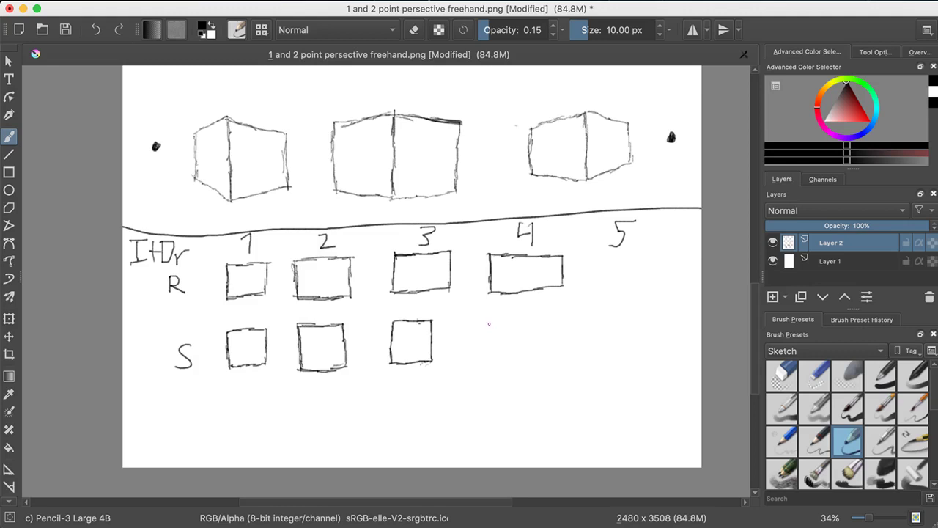
# Step: Draw square 4's left side, top and redone bottom edge, extending the top rightward
pyautogui.moveTo(486, 320); pyautogui.dragTo(485, 359)
pyautogui.moveTo(485, 319); pyautogui.dragTo(522, 316)
pyautogui.moveTo(486, 358); pyautogui.dragTo(502, 356)
pyautogui.hotkey('ctrl', 'z')
pyautogui.moveTo(485, 359); pyautogui.dragTo(519, 358)
pyautogui.moveTo(517, 318)
pyautogui.mouseDown()
pyautogui.moveTo(527, 318)
pyautogui.moveTo(533, 357)
pyautogui.mouseUp()
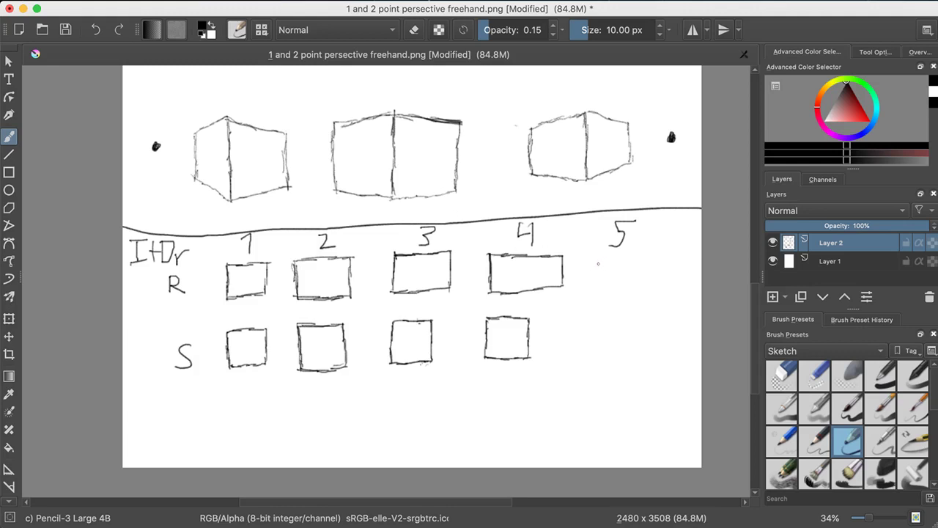
# Step: Draw rectangle 5's left side and top under column 5, redrawing a longer bottom edge
pyautogui.moveTo(601, 258)
pyautogui.mouseDown()
pyautogui.moveTo(599, 291)
pyautogui.moveTo(638, 296)
pyautogui.mouseUp()
pyautogui.hotkey('ctrl', 'z')
pyautogui.moveTo(607, 291); pyautogui.dragTo(628, 293)
pyautogui.moveTo(600, 259); pyautogui.dragTo(640, 260)
pyautogui.moveTo(601, 290); pyautogui.dragTo(630, 286)
pyautogui.hotkey('ctrl', 'z')
pyautogui.moveTo(599, 291); pyautogui.dragTo(643, 293)
# Step: Extend rectangle 5's top and bottom edges rightward and keep its right side stroke
pyautogui.moveTo(639, 260); pyautogui.dragTo(655, 262)
pyautogui.moveTo(629, 293)
pyautogui.mouseDown()
pyautogui.moveTo(655, 292)
pyautogui.moveTo(653, 273)
pyautogui.moveTo(653, 288)
pyautogui.mouseUp()
pyautogui.hotkey('ctrl', 'z')
pyautogui.hotkey('ctrl', 'shift', 'z')
pyautogui.hotkey('ctrl', 'z')
pyautogui.hotkey('ctrl', 'shift', 'z')
# Step: Start square 5 in row S with its left side, top and bottom edges
pyautogui.moveTo(601, 330); pyautogui.dragTo(605, 341)
pyautogui.hotkey('ctrl', 'z')
pyautogui.moveTo(602, 324); pyautogui.dragTo(605, 355)
pyautogui.moveTo(603, 321); pyautogui.dragTo(642, 321)
pyautogui.moveTo(603, 353)
pyautogui.mouseDown()
pyautogui.moveTo(639, 342)
pyautogui.moveTo(637, 352)
pyautogui.moveTo(622, 354)
pyautogui.mouseUp()
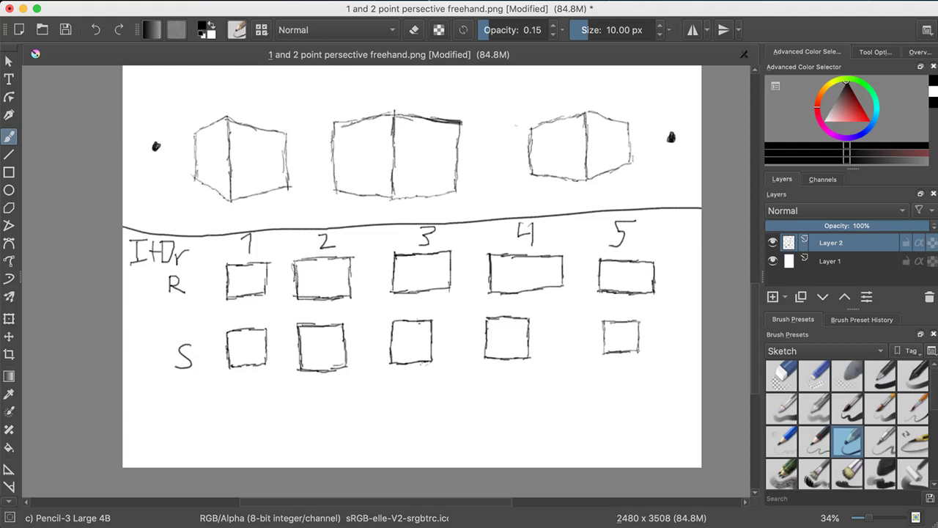